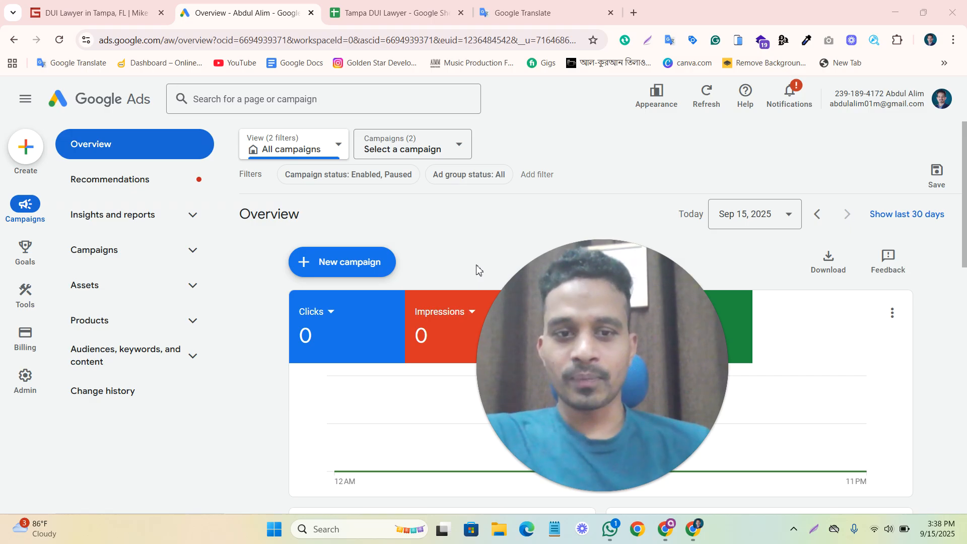
Review the Tampa DUI Lawyer landing page on mikeglaw.com, focusing on its headline and opening section.
left_click(91, 13)
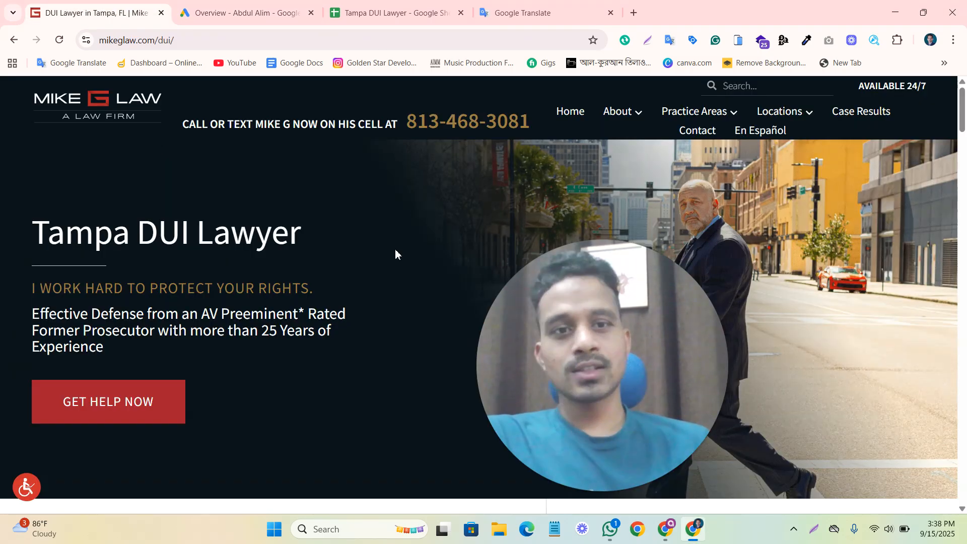
scroll(395, 249, "down", 2)
scroll(395, 249, "up", 2)
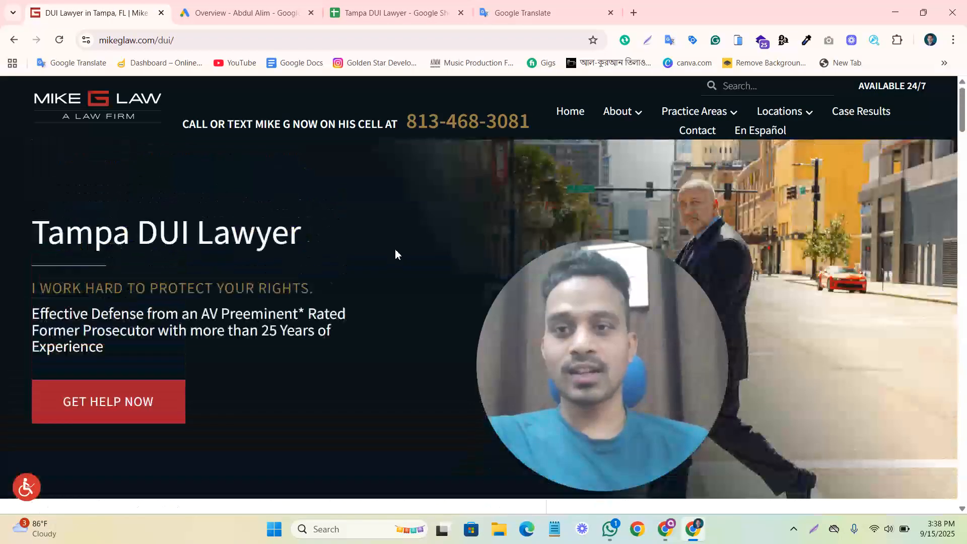
left_click_drag(175, 238, 305, 255)
left_click(336, 269)
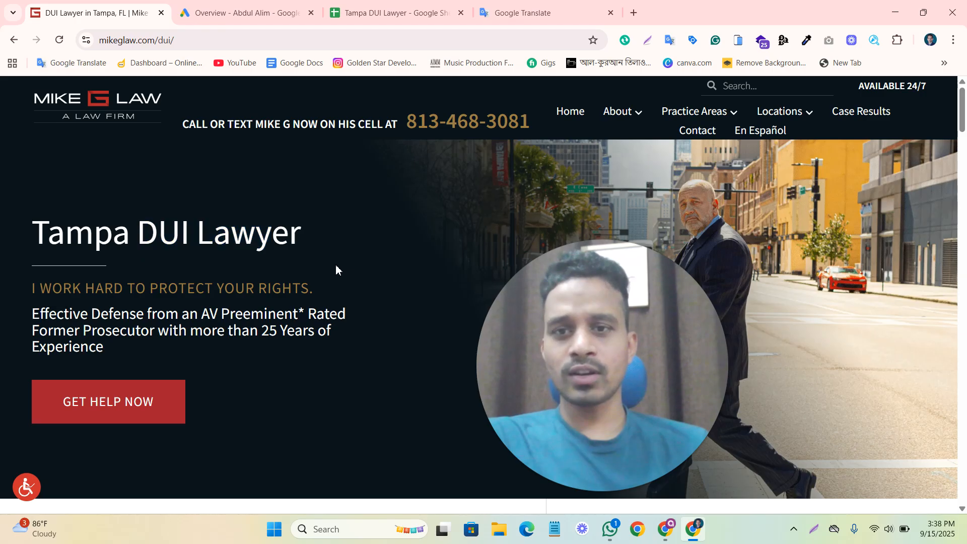
mouse_move(687, 113)
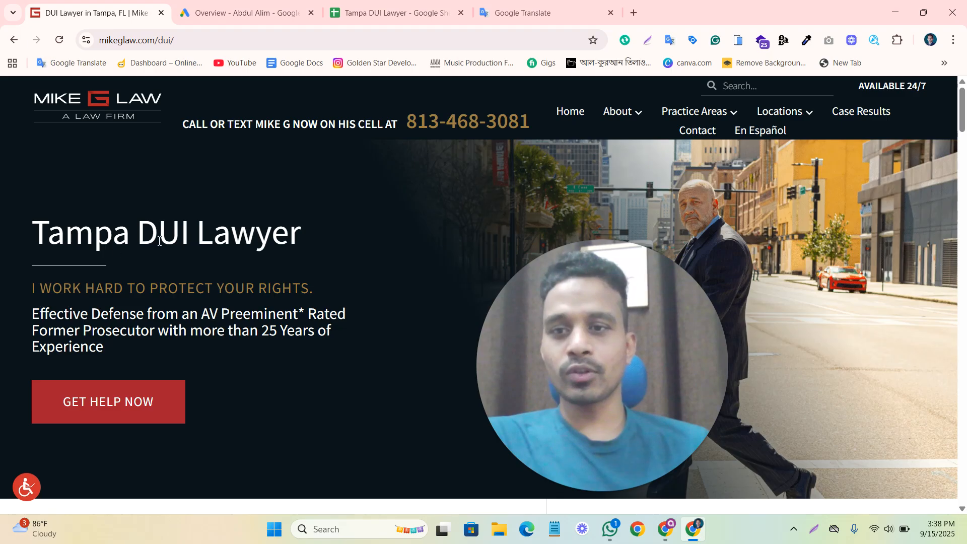
scroll(282, 333, "down", 3)
scroll(297, 320, "up", 3)
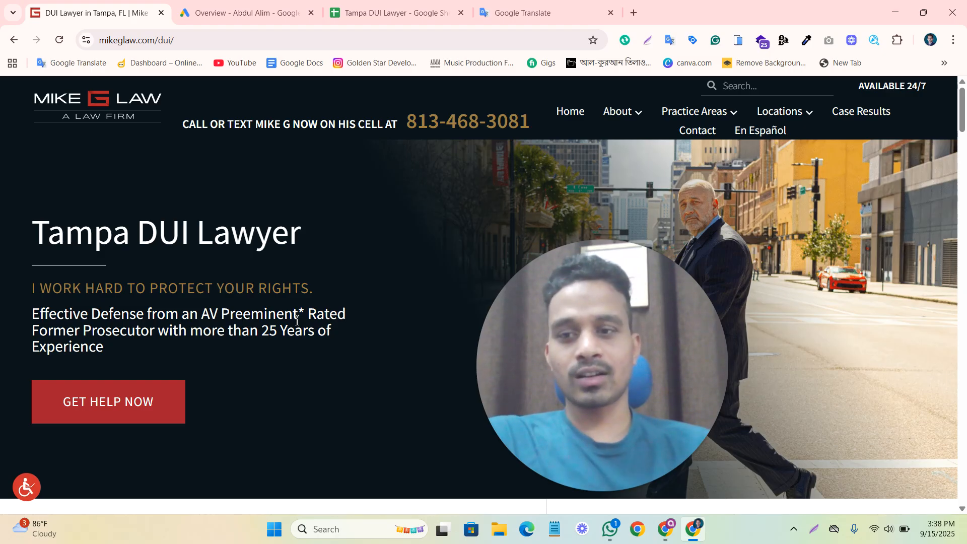
left_click(233, 12)
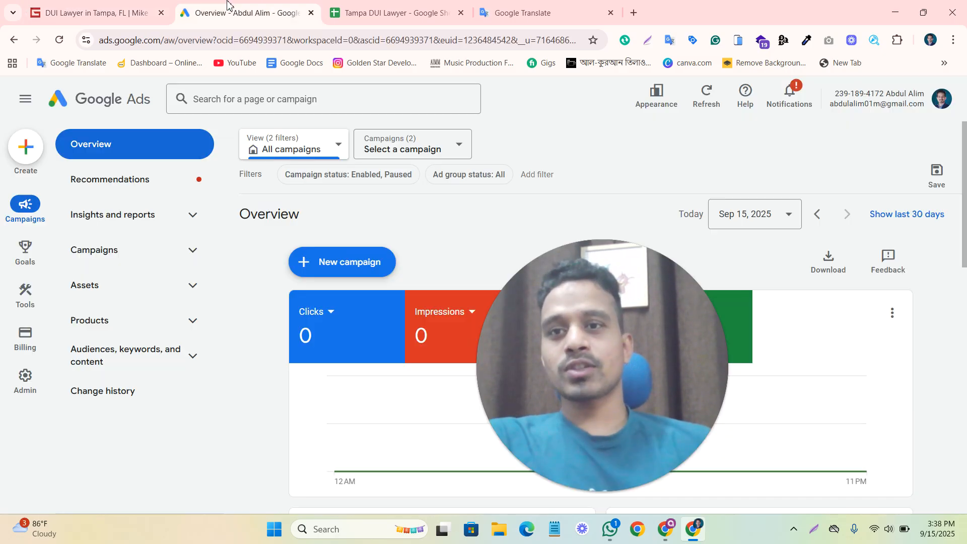
left_click(96, 12)
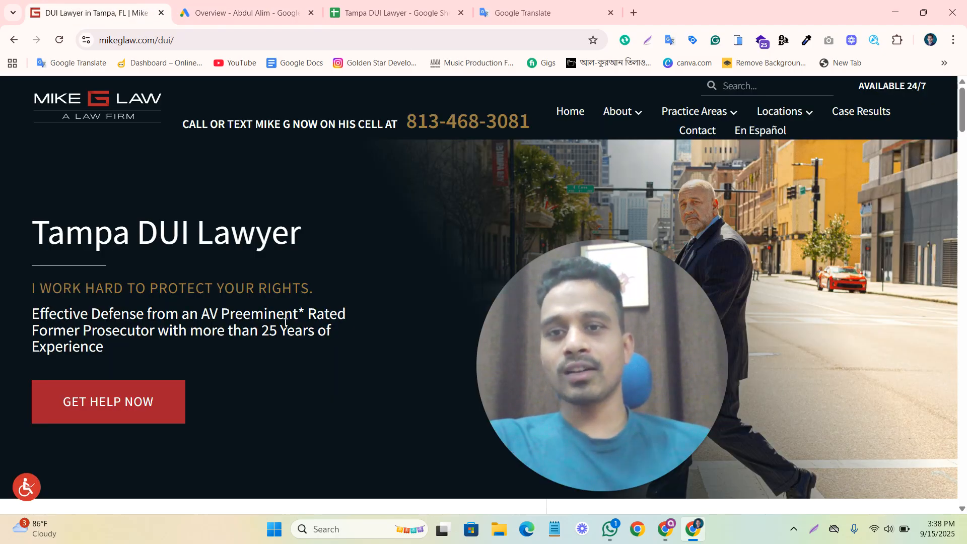
scroll(72, 257, "down", 4)
scroll(227, 280, "up", 4)
left_click_drag(95, 232, 341, 234)
left_click(359, 274)
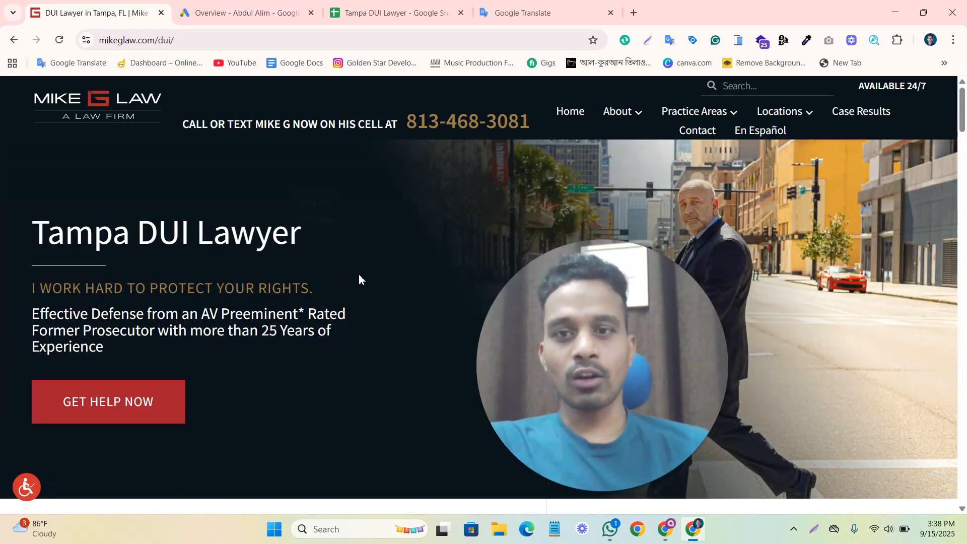
Examine the keywords, headlines and descriptions prepared in the Tampa DUI Lawyer spreadsheet in Google Sheets.
left_click(393, 13)
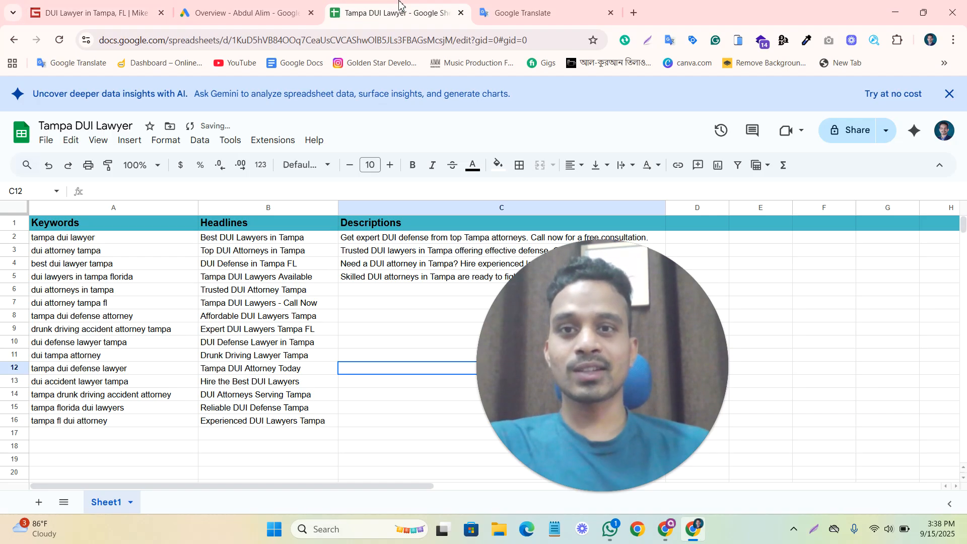
left_click_drag(512, 306, 740, 346)
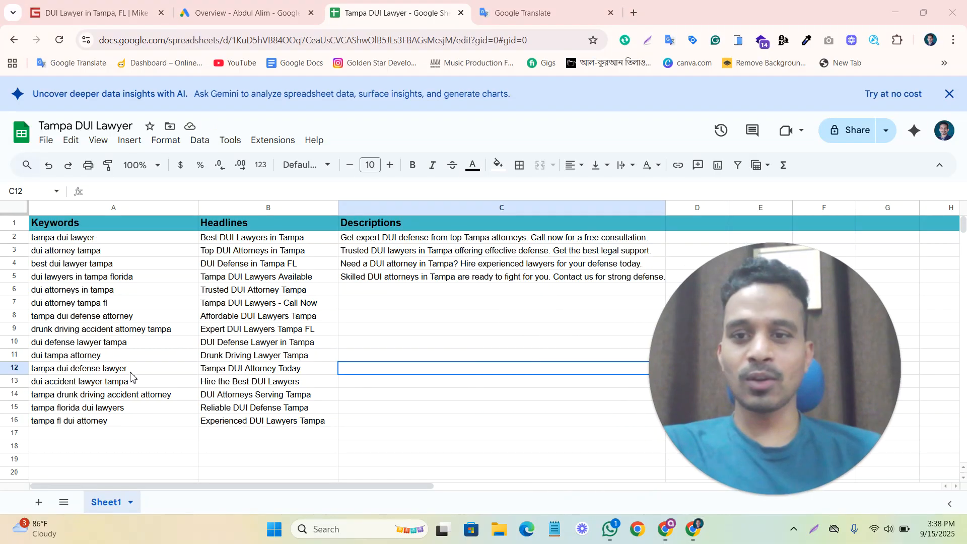
left_click(76, 238)
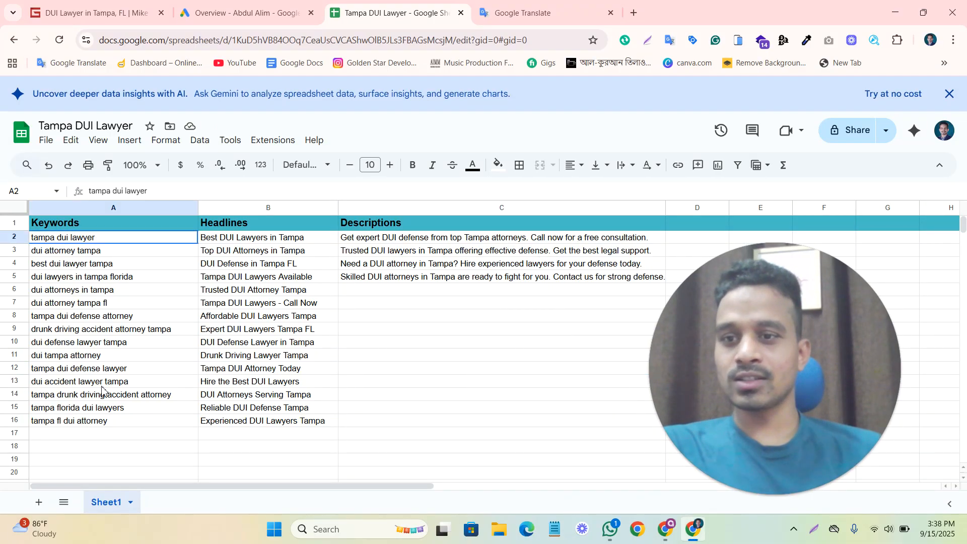
left_click(100, 413, "shift")
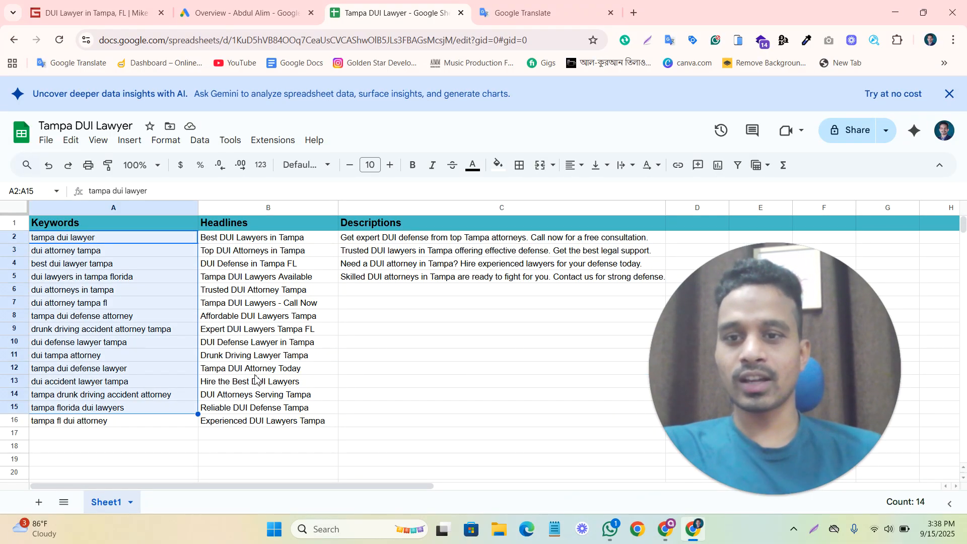
left_click_drag(255, 251, 254, 375)
left_click_drag(395, 238, 405, 282)
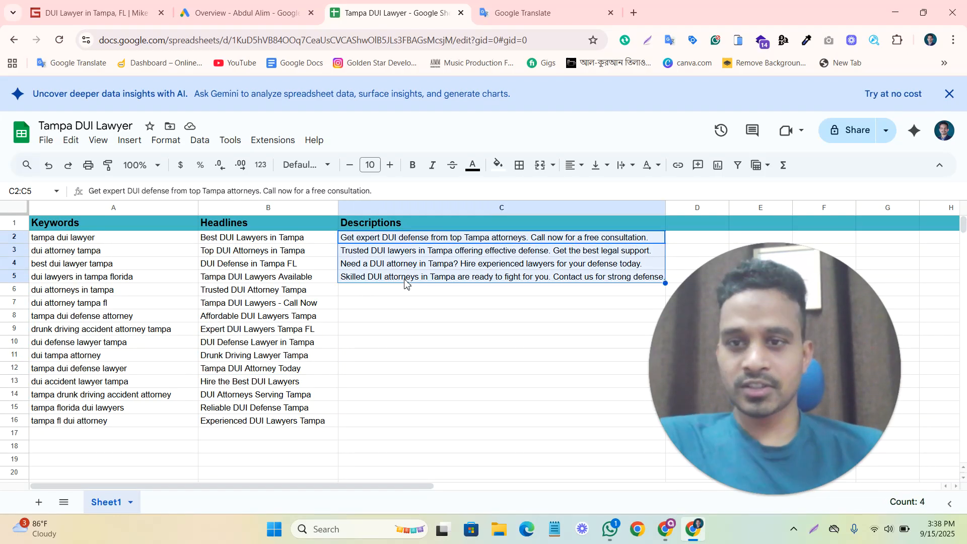
left_click(254, 320)
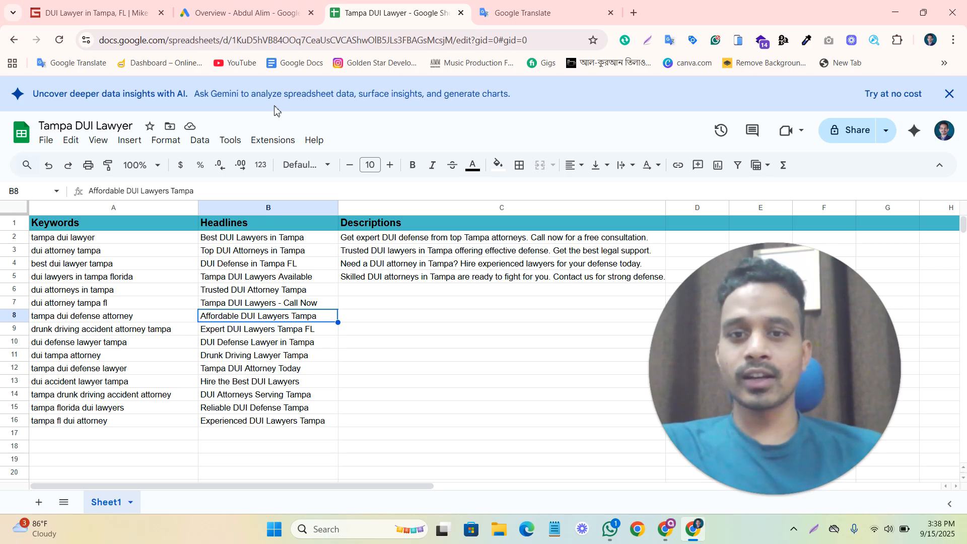
Switch to Google Ads and start a new campaign from the account overview.
key("ctrl+shift+Tab")
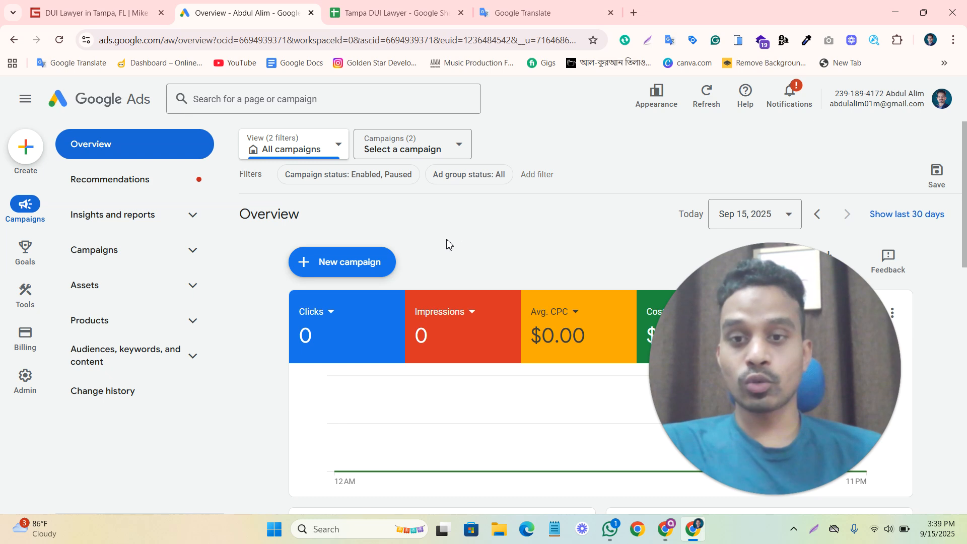
left_click(344, 269)
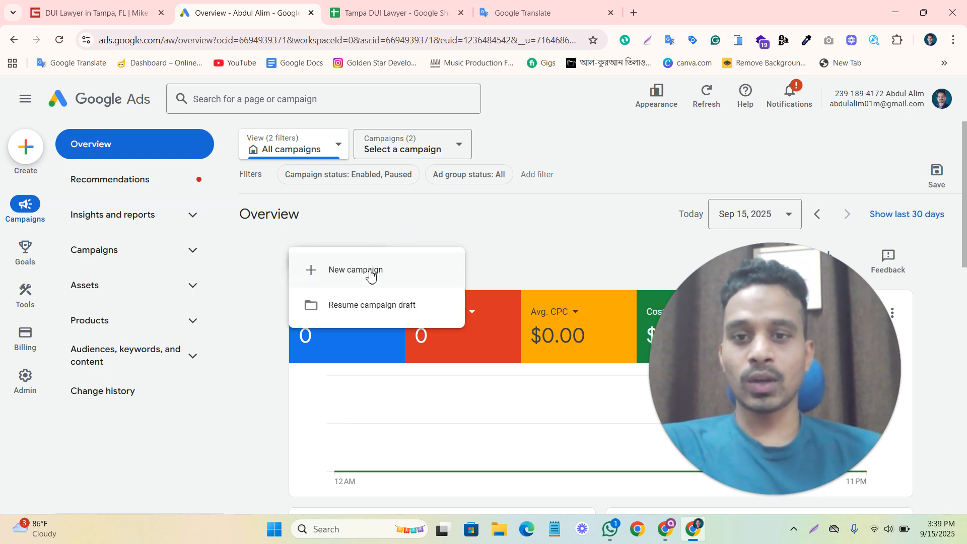
left_click(371, 272)
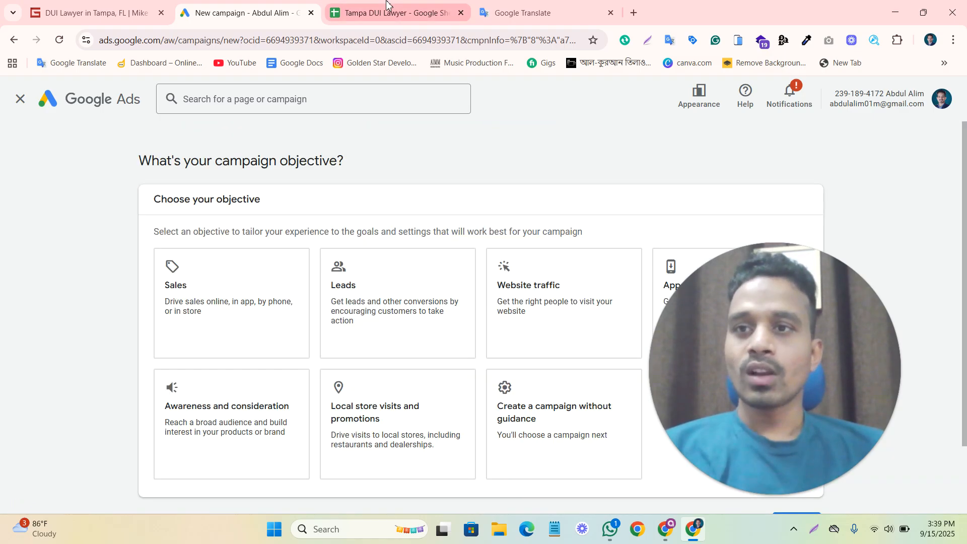
left_click(579, 322)
left_click_drag(703, 344, 724, 307)
mouse_move(759, 428)
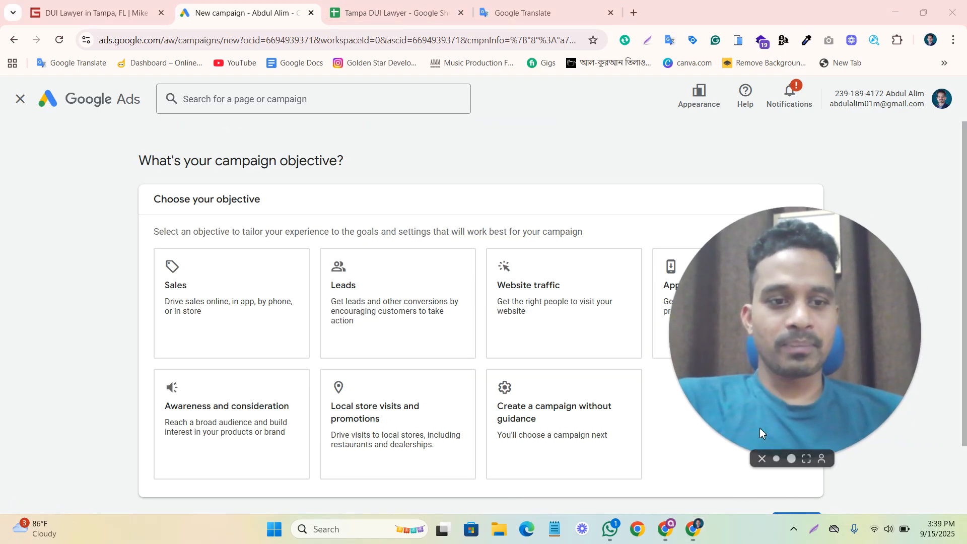
left_click(776, 459)
left_click_drag(732, 406, 834, 421)
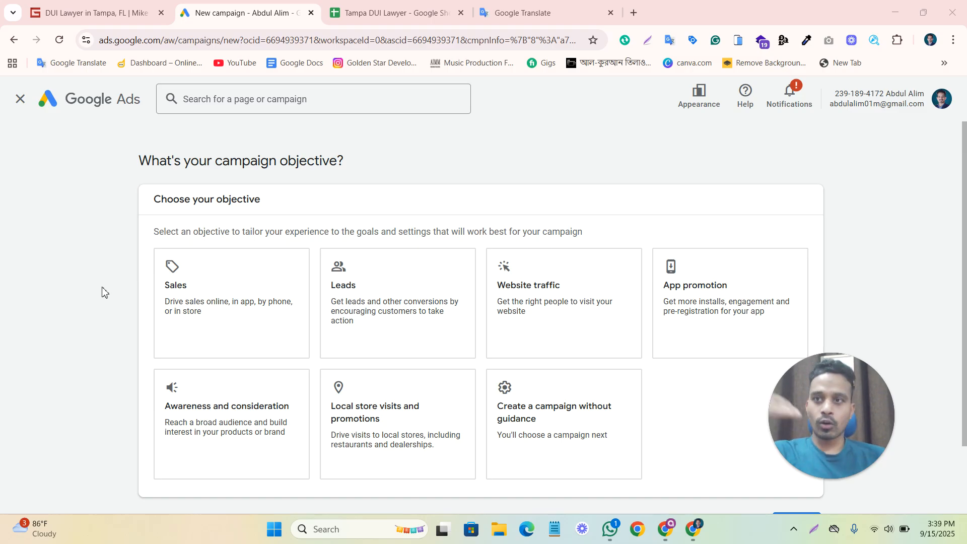
Recheck the law firm's landing page and the keyword spreadsheet, and return to the campaign objective question in Google Ads.
left_click(81, 12)
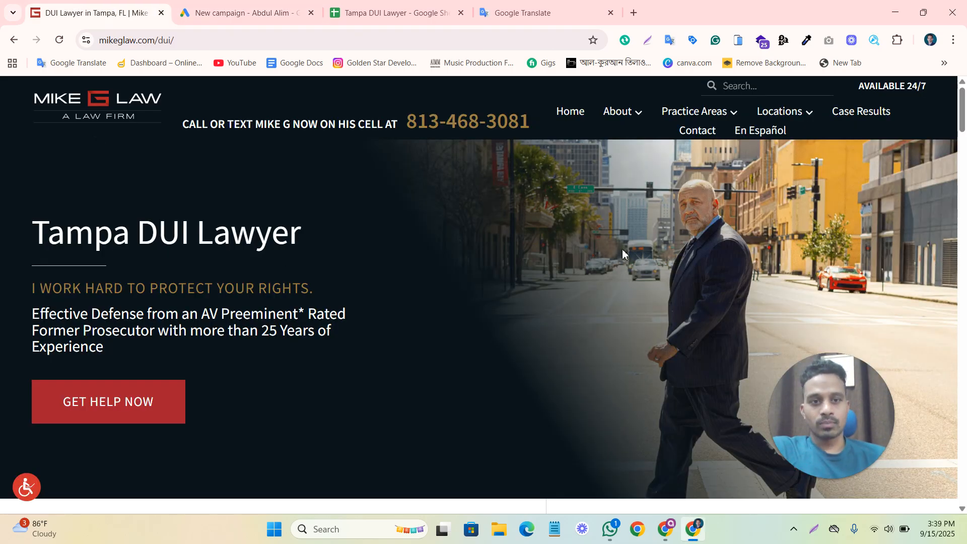
left_click(191, 6)
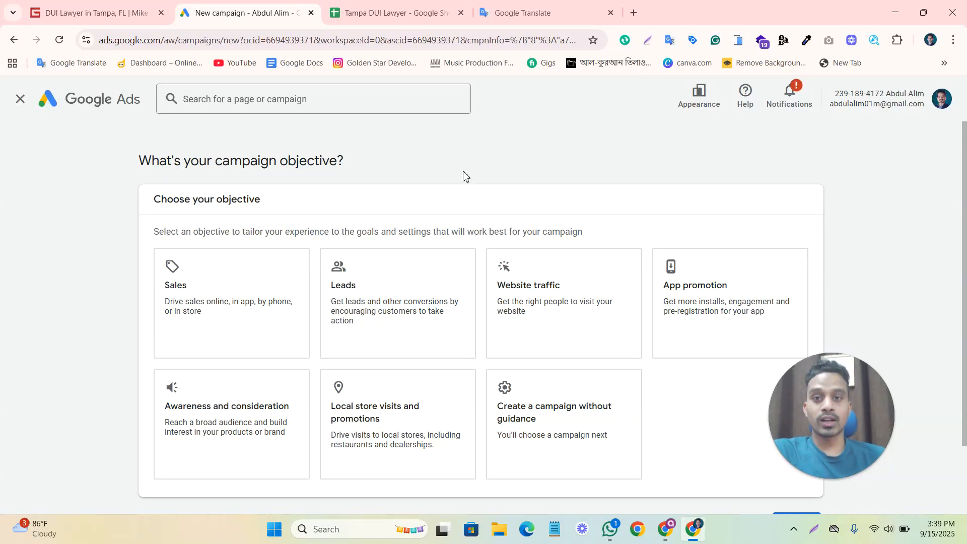
left_click(436, 4)
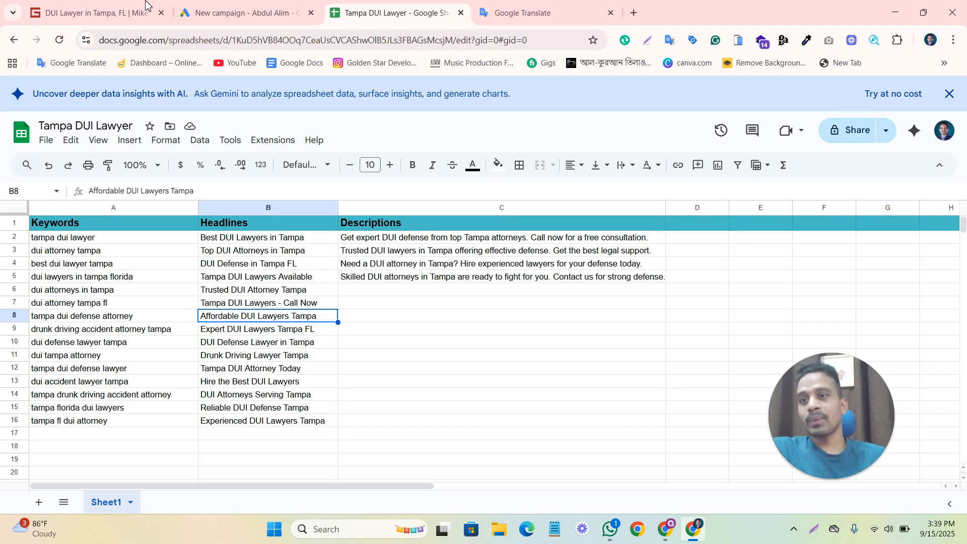
left_click(223, 6)
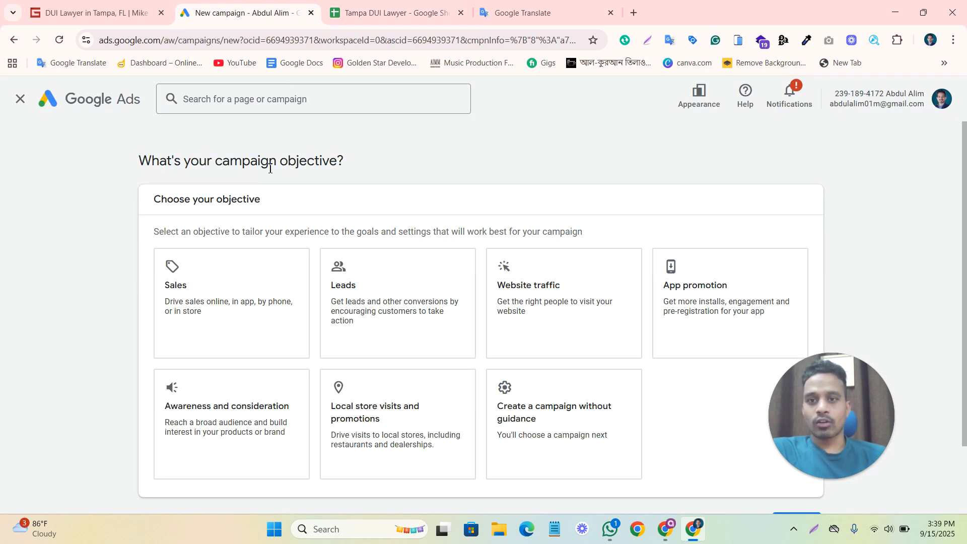
left_click_drag(269, 162, 371, 171)
left_click(509, 154)
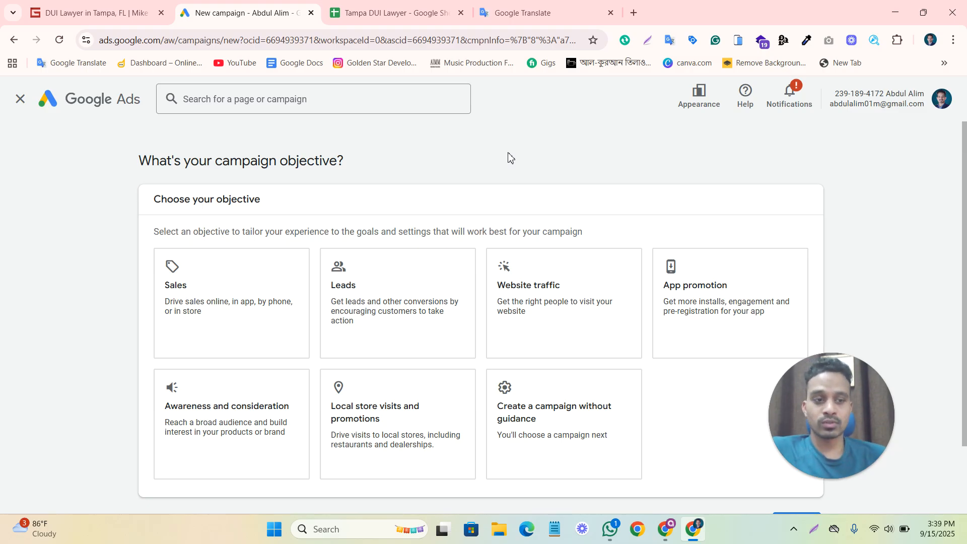
Choose Leads as the campaign objective.
scroll(507, 158, "down", 2)
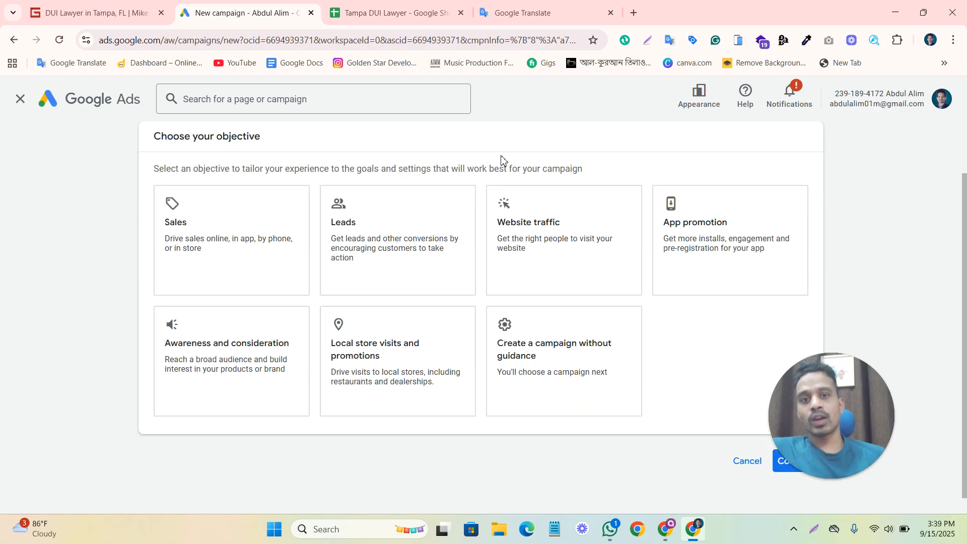
left_click(391, 253)
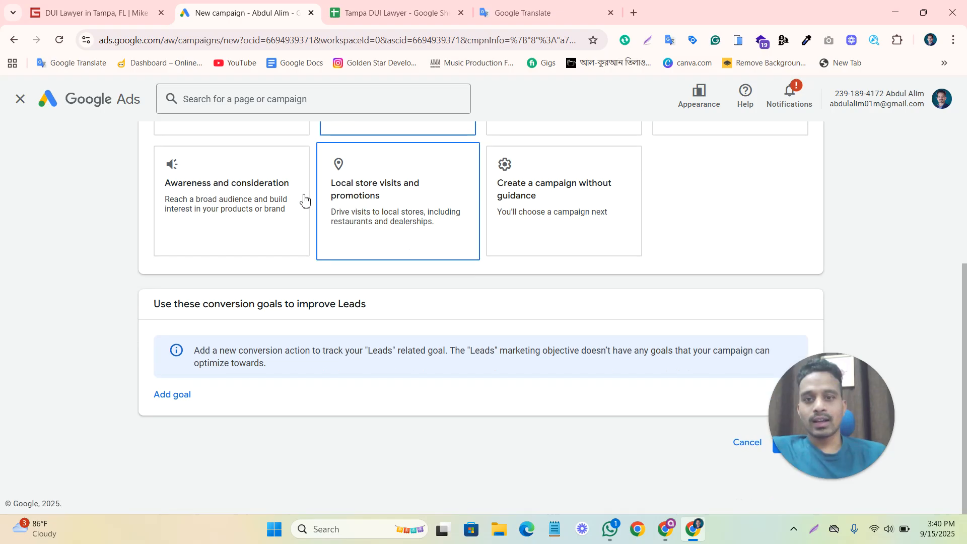
scroll(305, 202, "up", 3)
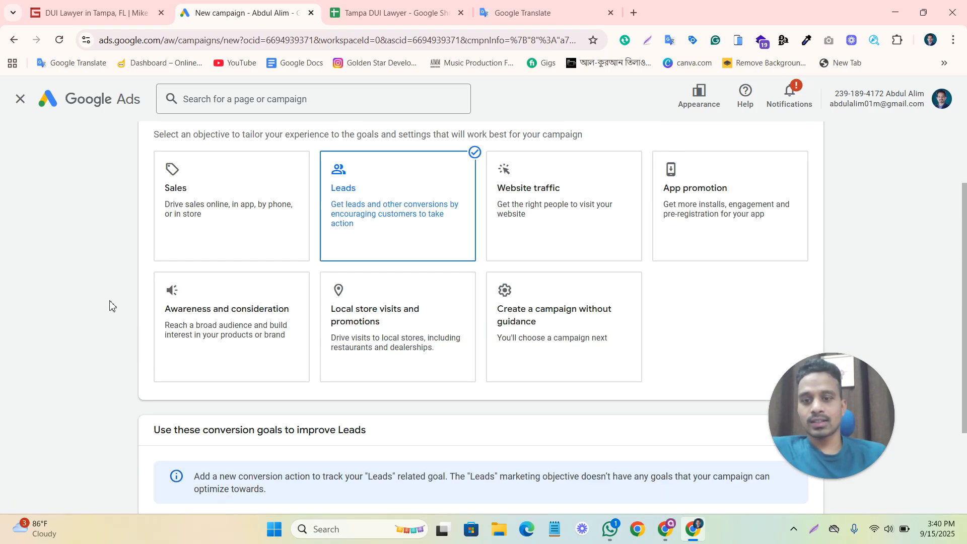
Add Submit lead forms as the conversion goal for the Leads objective and continue to the campaign type selection.
scroll(817, 399, "down", 3)
left_click_drag(817, 399, 845, 303)
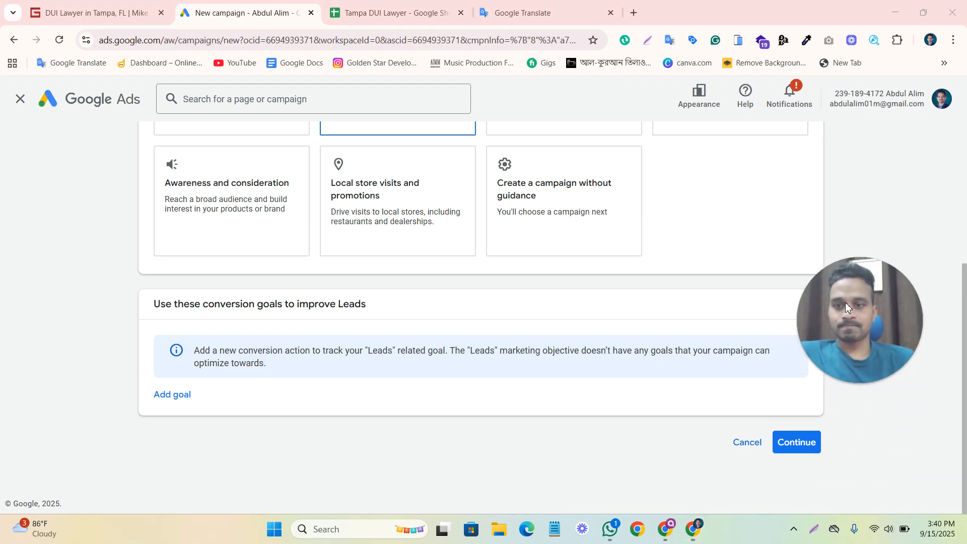
left_click(157, 401)
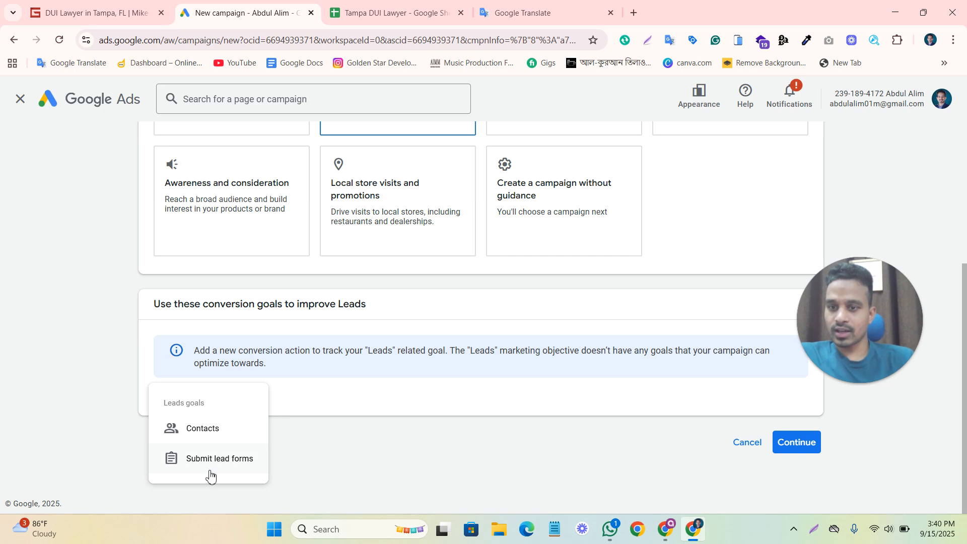
left_click(196, 461)
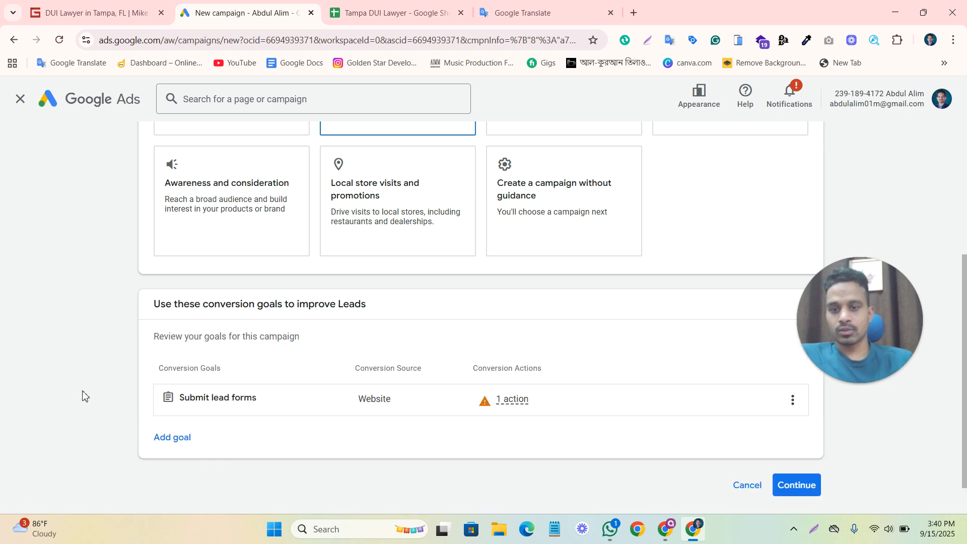
scroll(741, 464, "down", 1)
left_click(797, 443)
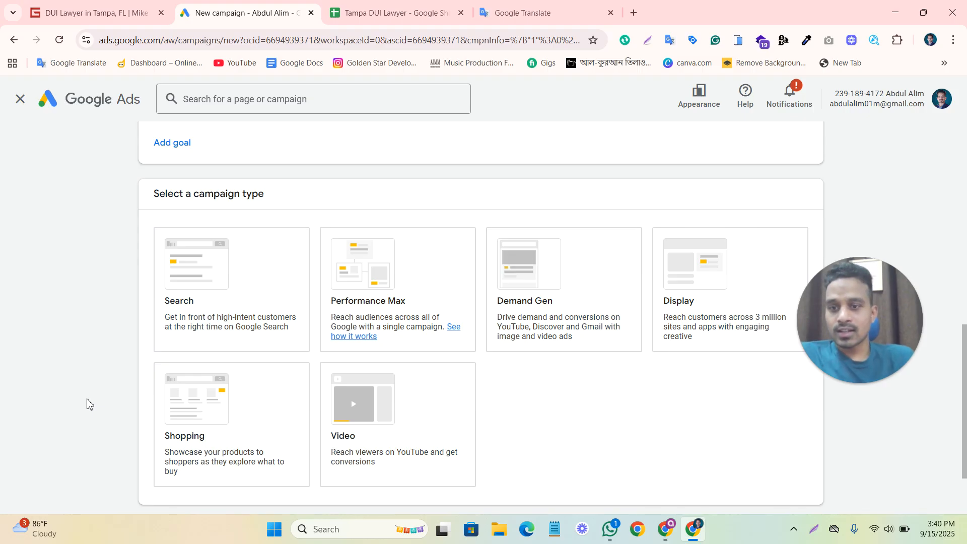
Choose Search as the campaign type and continue to the campaign name.
left_click(166, 303)
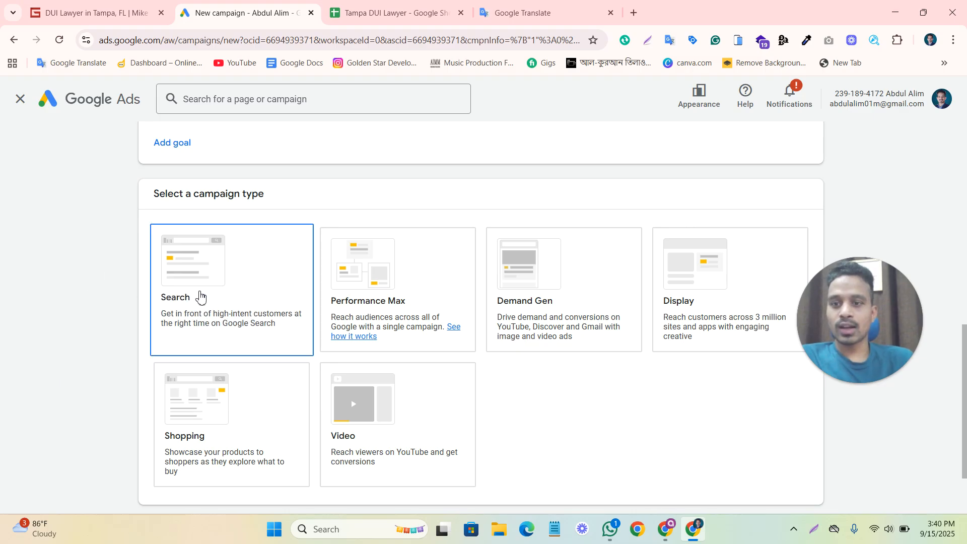
left_click(173, 295)
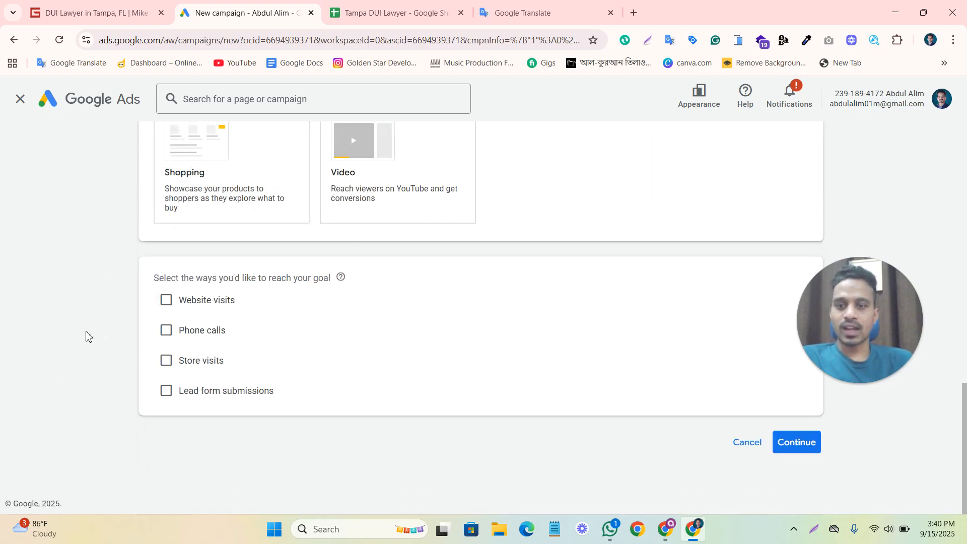
left_click(796, 442)
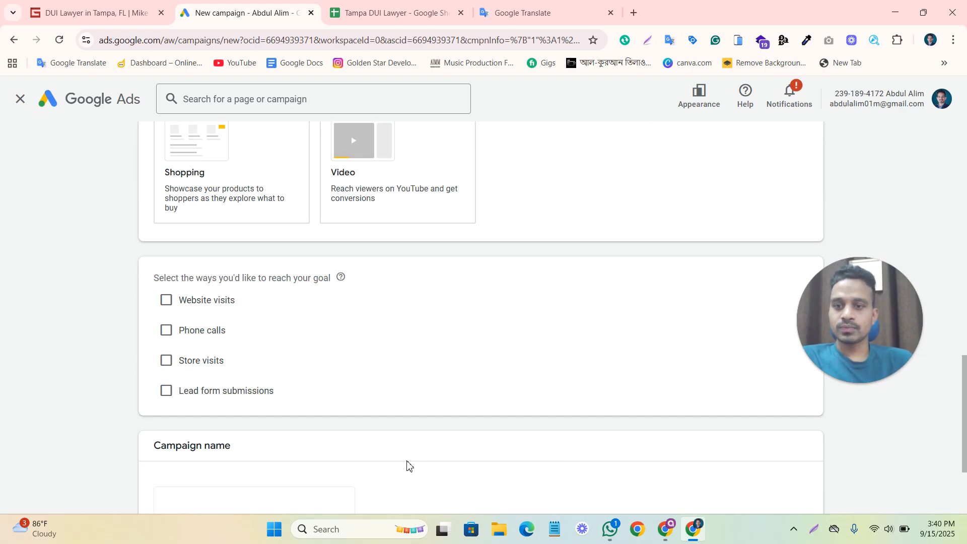
Name the campaign Tampa DUI Lawyer, using the landing page's heading, and start it as a new campaign instead of finishing the saved draft.
left_click_drag(236, 363, 92, 371)
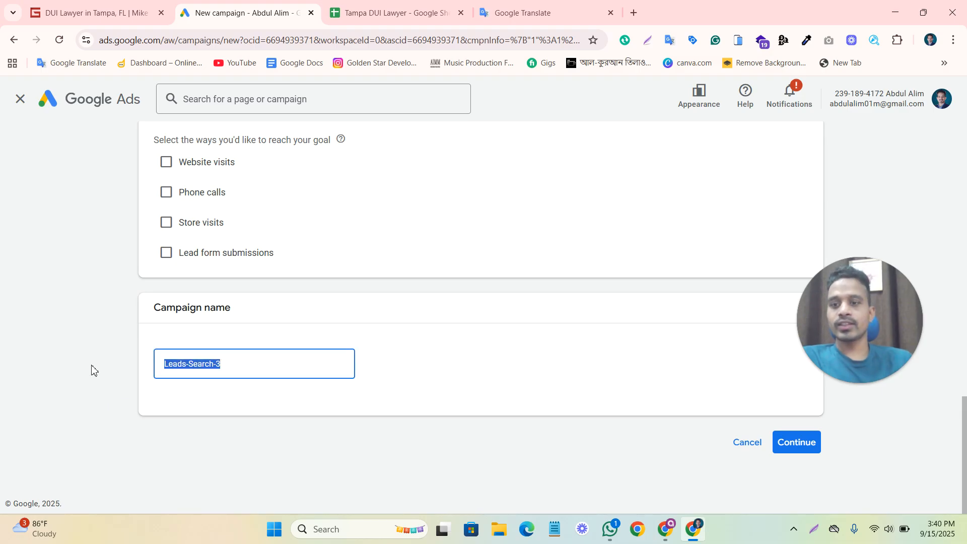
key("BackSpace")
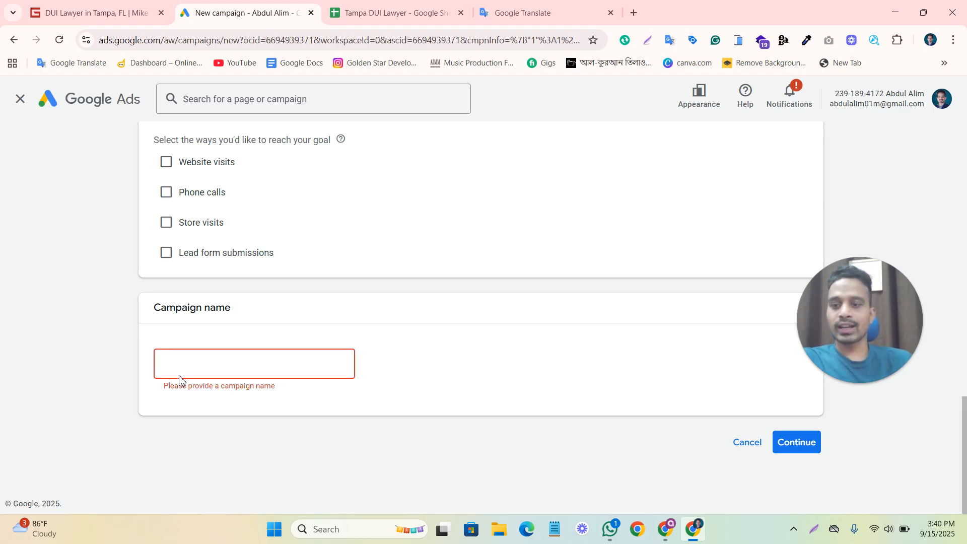
left_click(140, 13)
triple_click(145, 227)
key("ctrl+c")
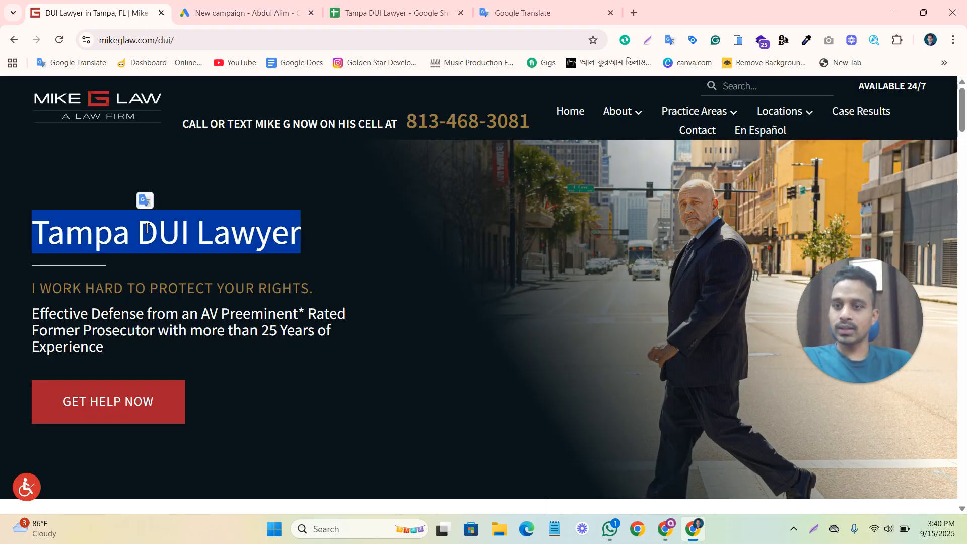
left_click(242, 13)
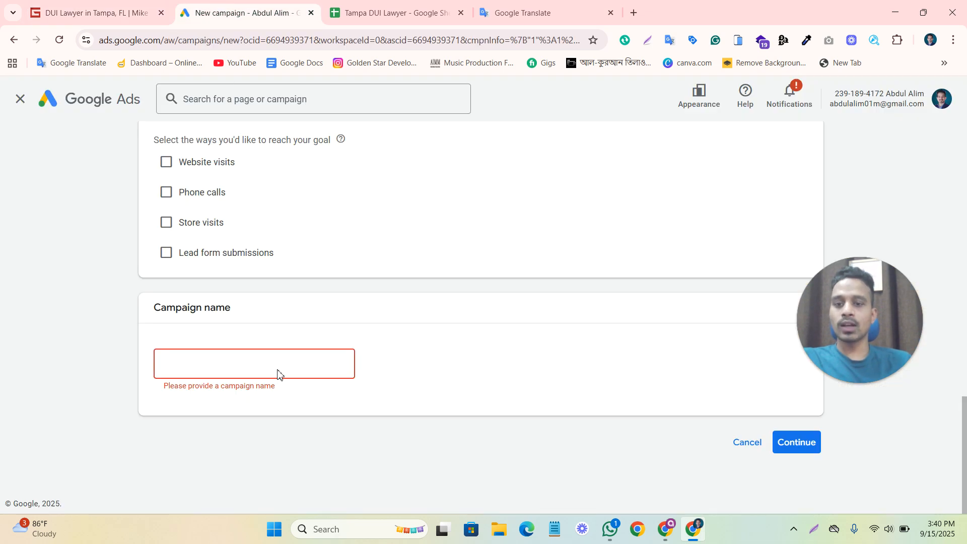
key("ctrl+v")
left_click(447, 384)
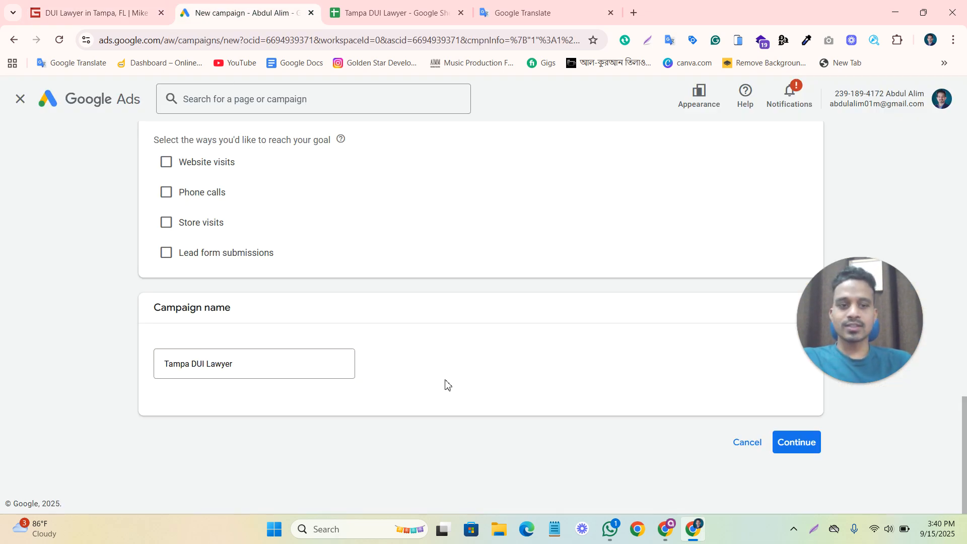
left_click(783, 451)
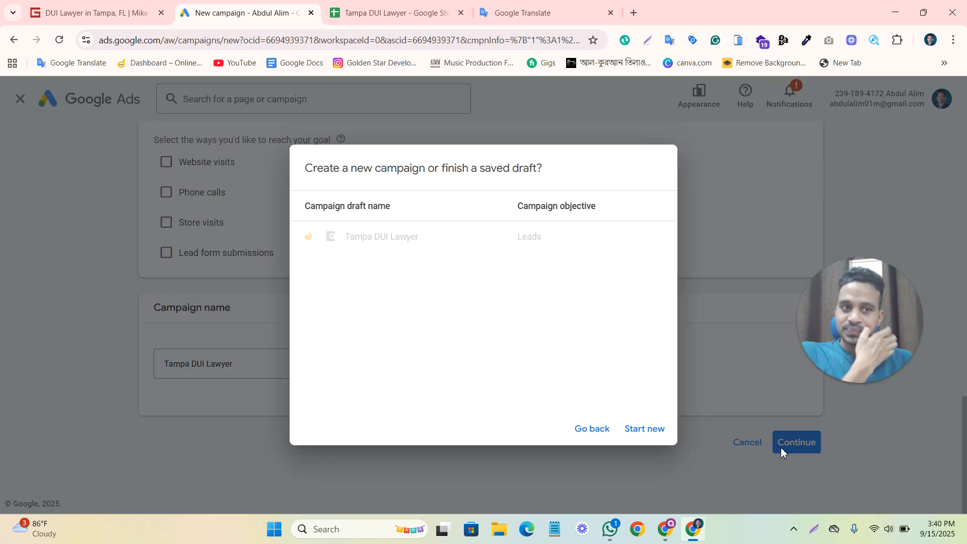
left_click(644, 432)
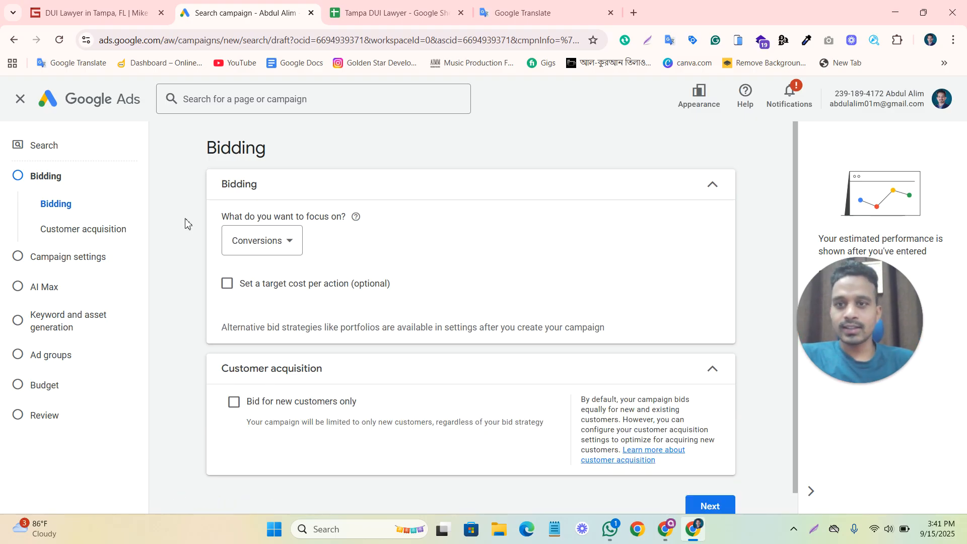
Review the bidding focus options and choose Clicks as the campaign's bidding focus.
left_click(272, 243)
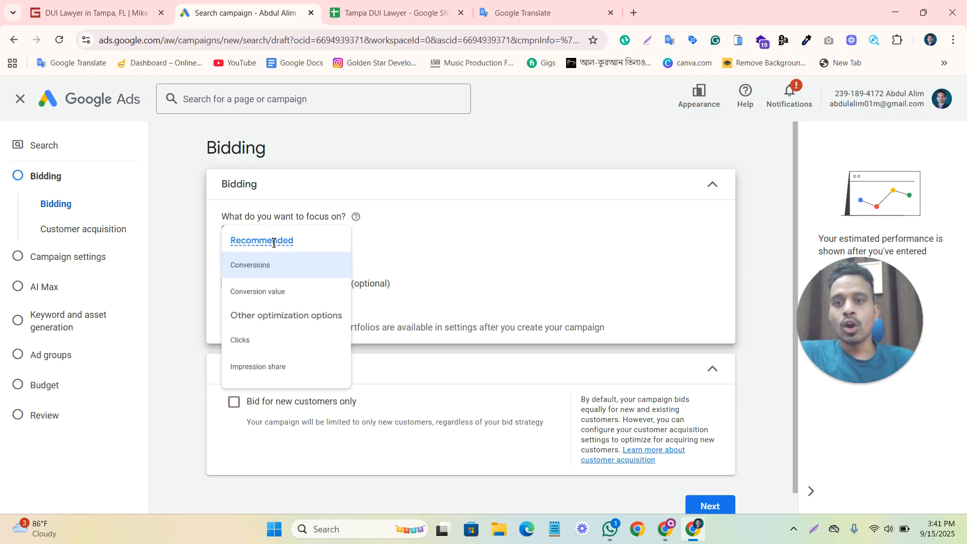
mouse_move(274, 242)
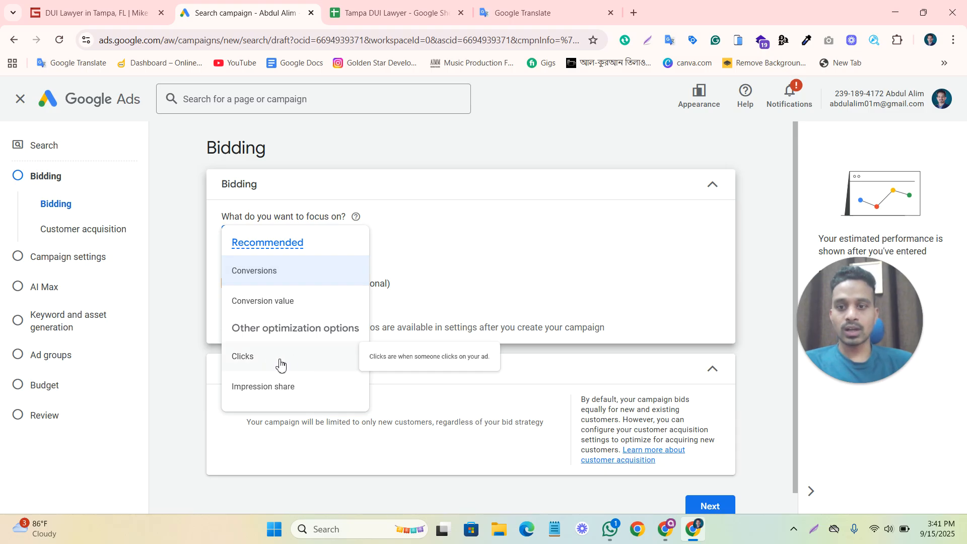
mouse_move(252, 280)
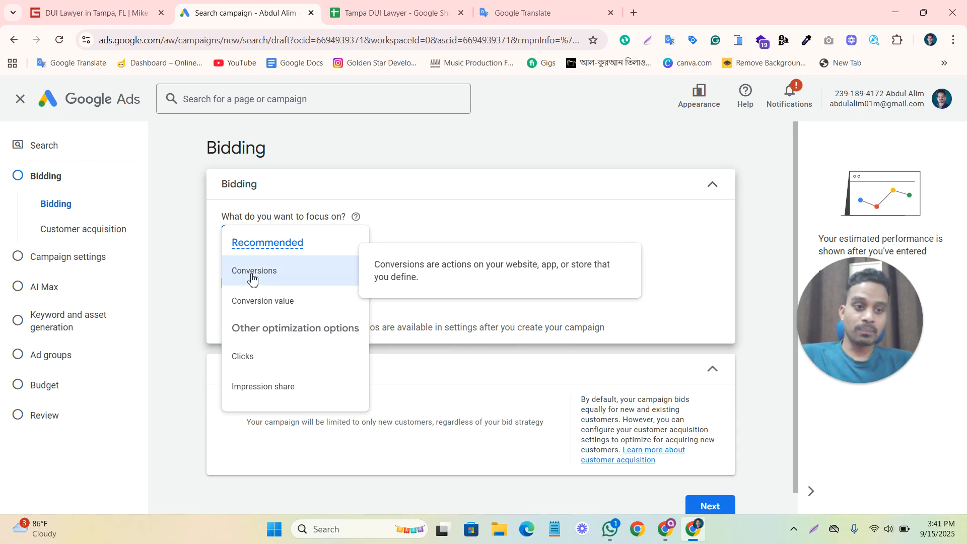
left_click(262, 358)
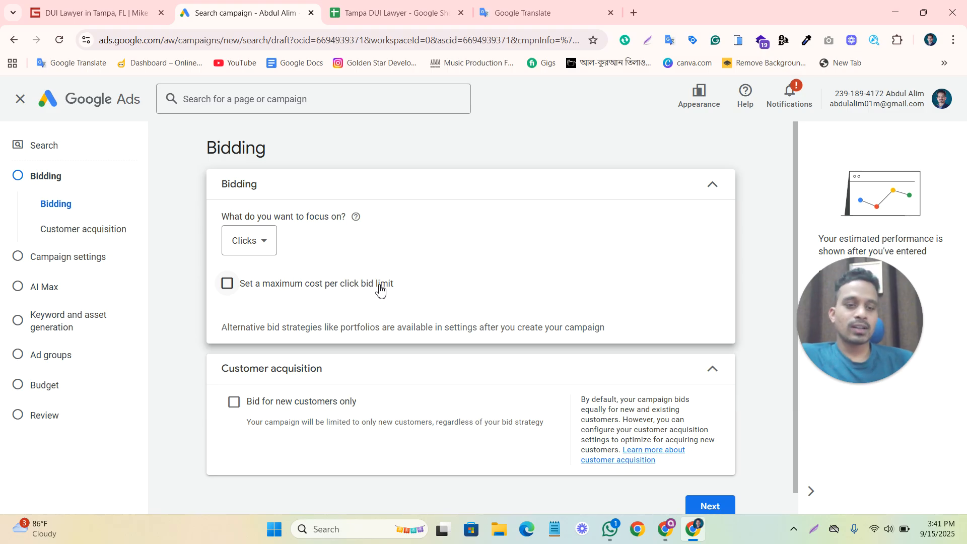
Enable a maximum cost per click bid limit and set it to $10.00.
left_click(233, 285)
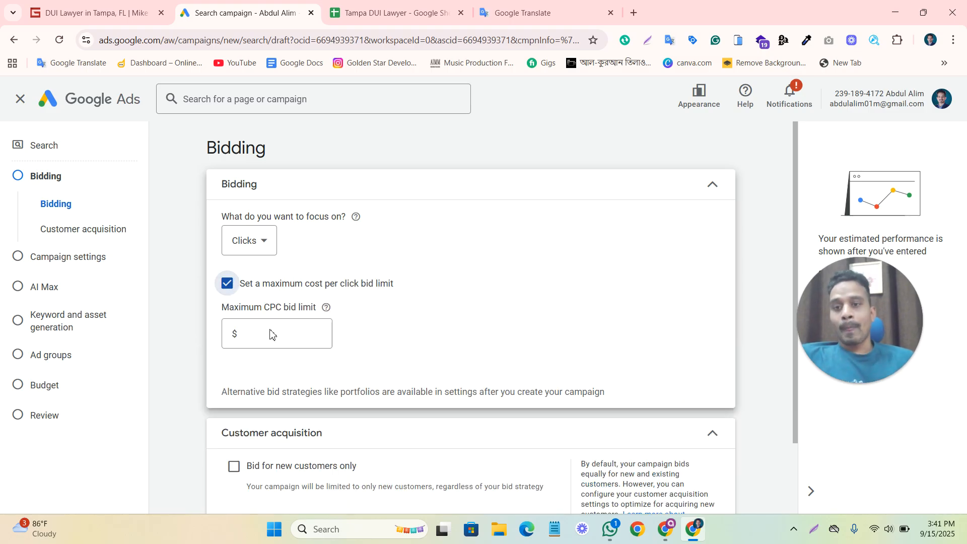
left_click(278, 338)
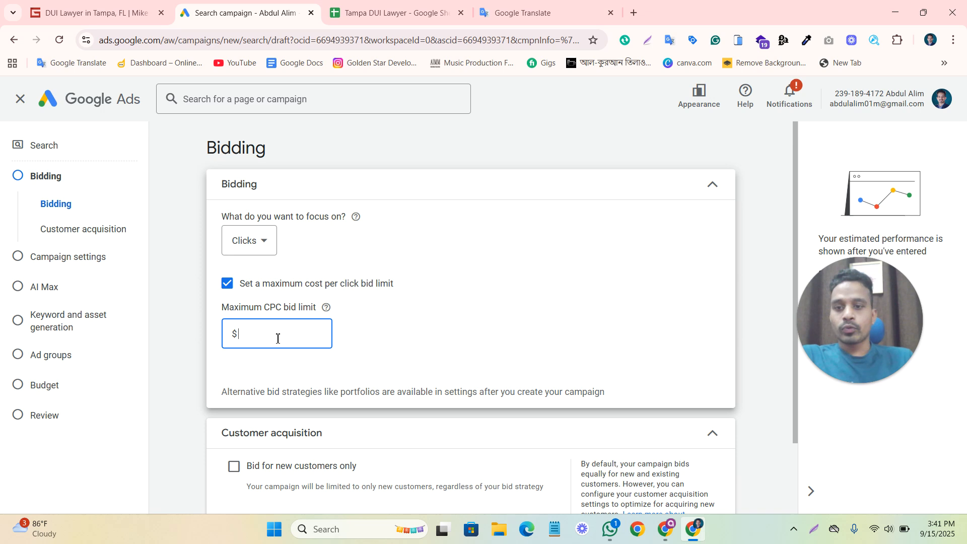
left_click(227, 284)
left_click(227, 283)
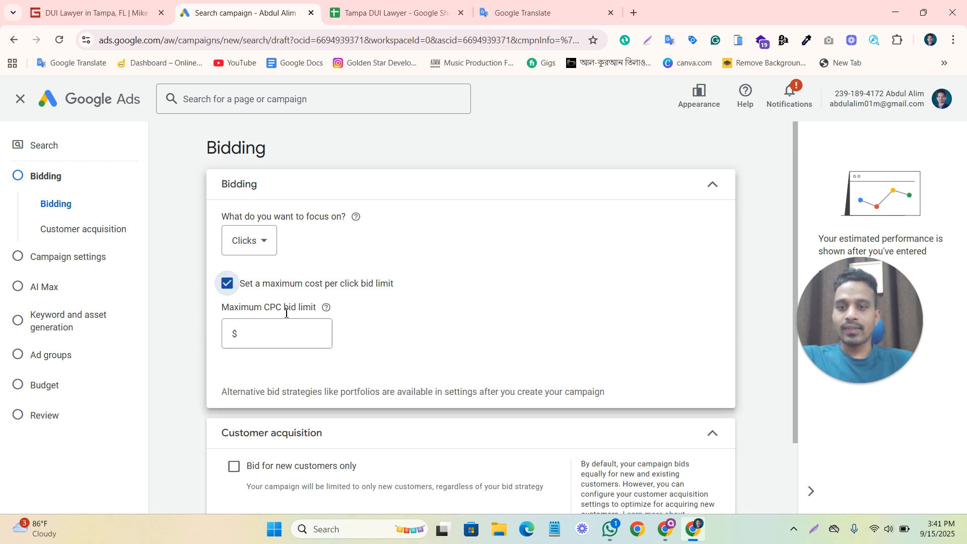
left_click(272, 334)
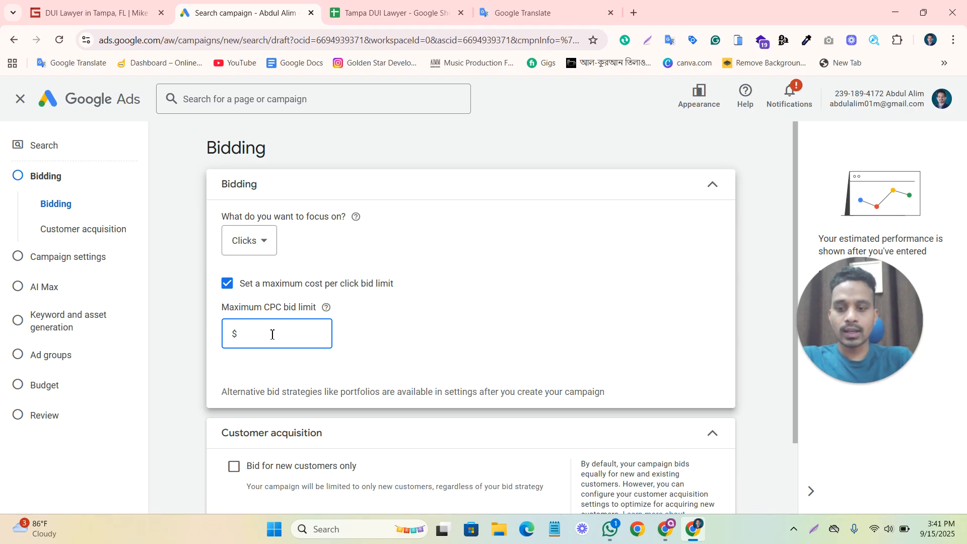
type("10")
left_click(384, 356)
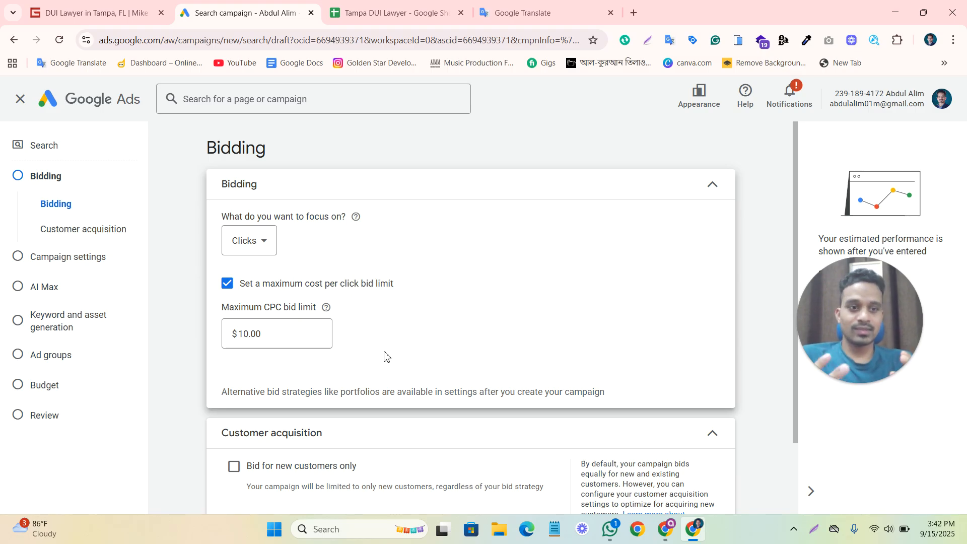
scroll(503, 341, "down", 2)
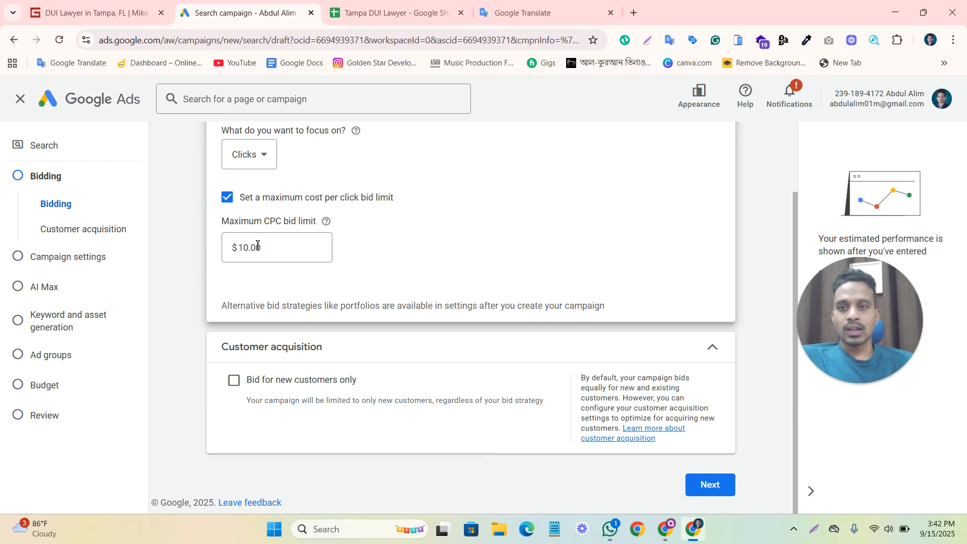
scroll(443, 262, "up", 1)
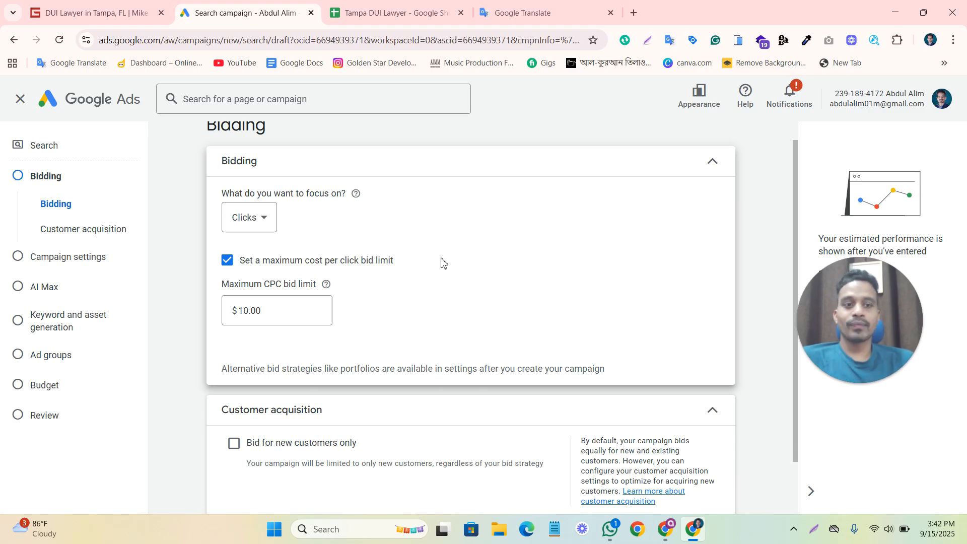
left_click(276, 310)
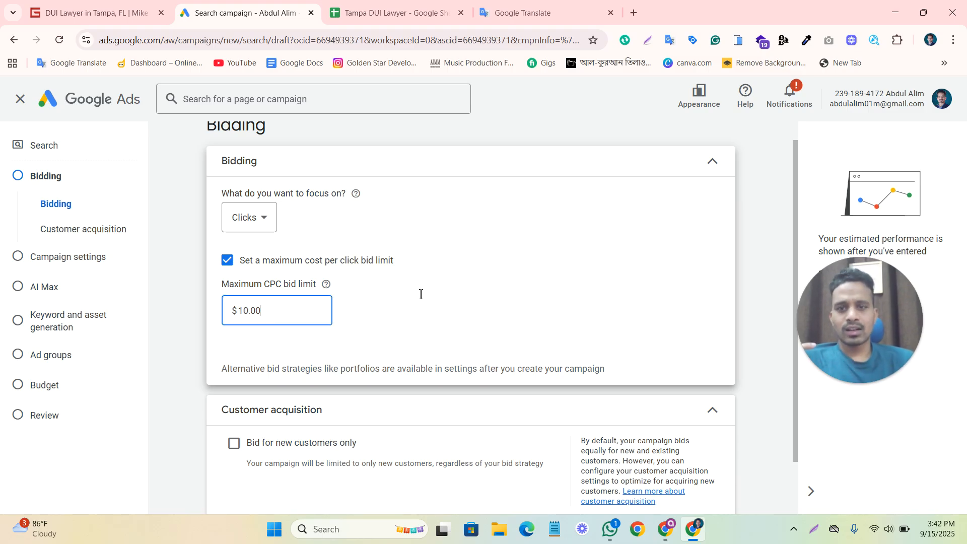
left_click(420, 297)
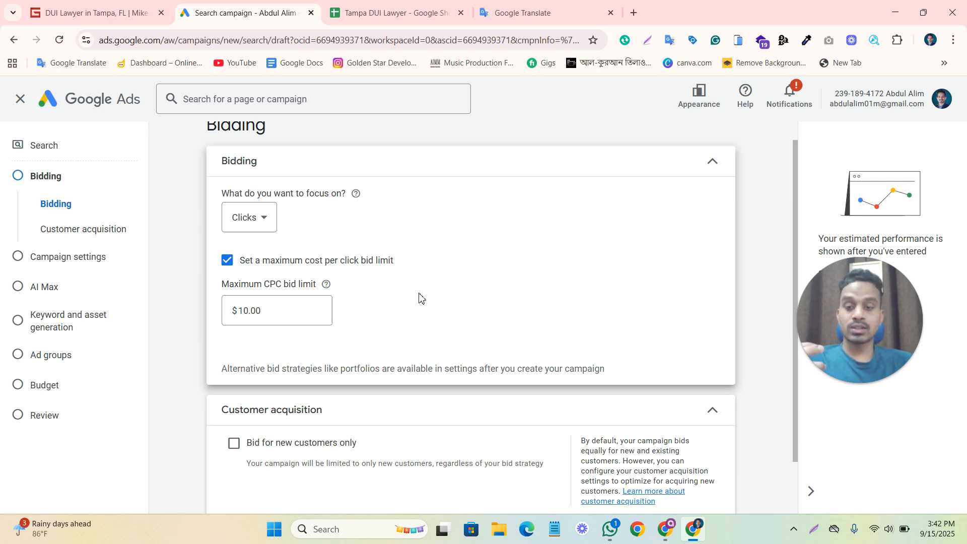
left_click(287, 310)
left_click(421, 287)
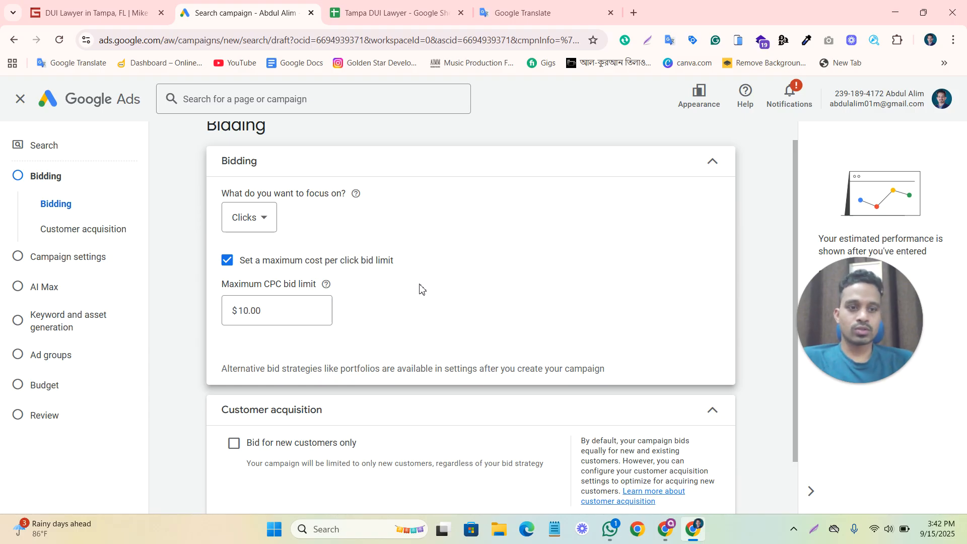
scroll(731, 303, "down", 1)
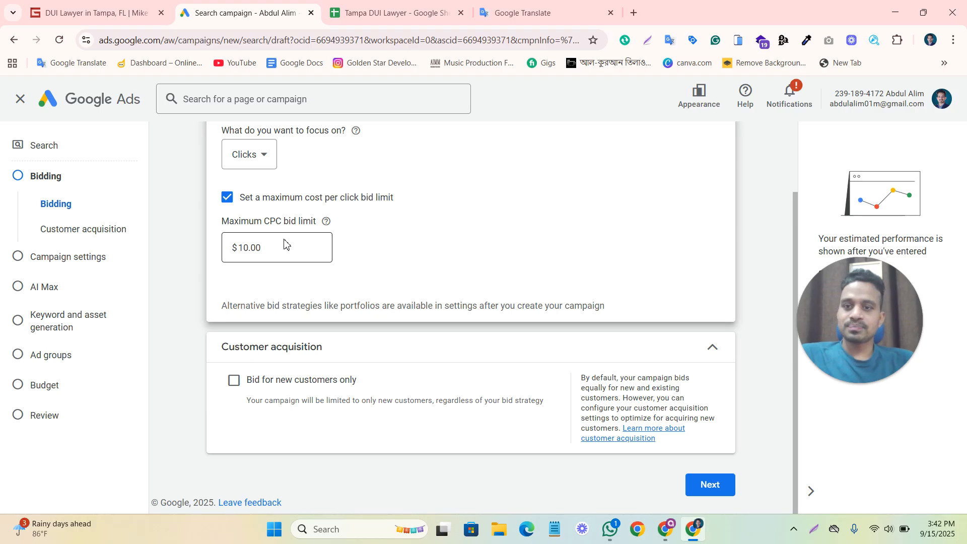
left_click(288, 252)
left_click(416, 239)
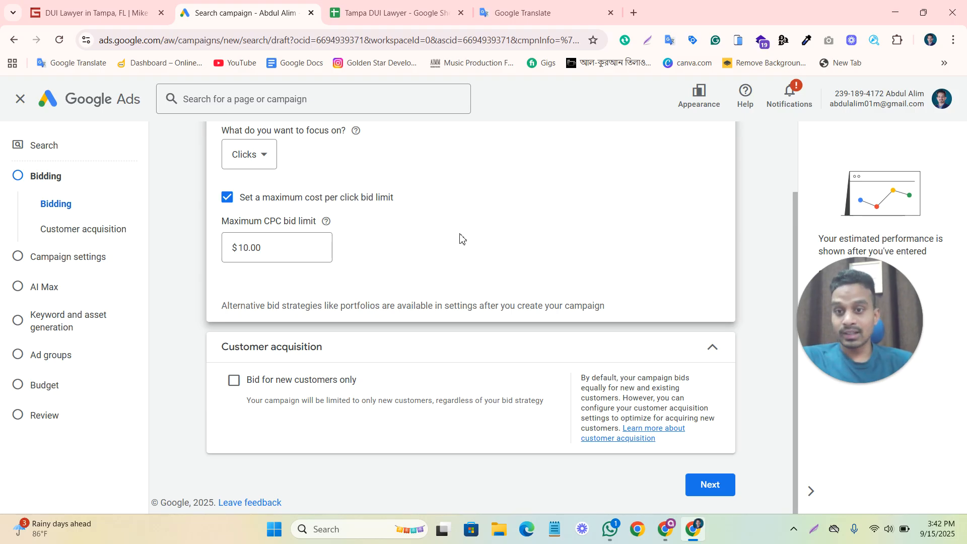
left_click_drag(241, 222, 323, 222)
left_click(404, 234)
left_click(294, 258)
left_click(438, 255)
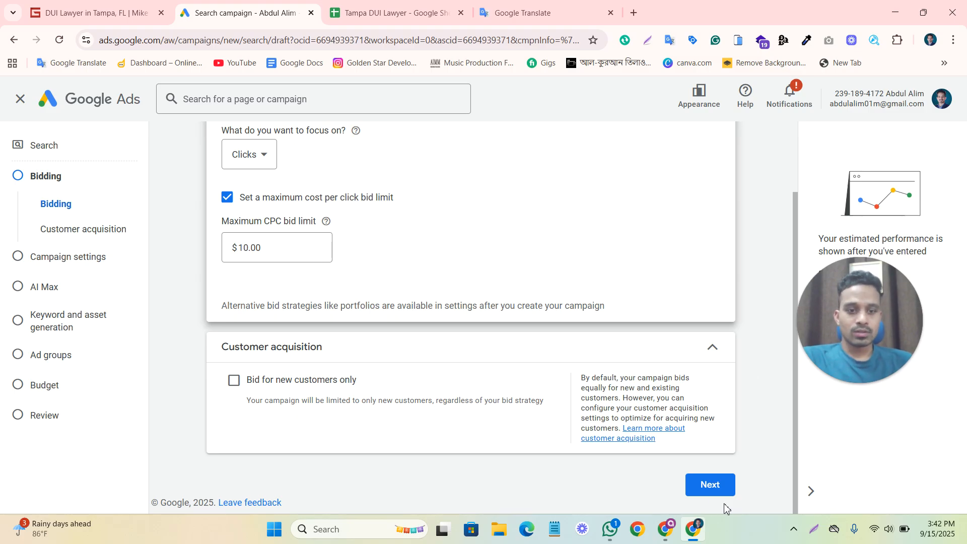
Continue to the campaign settings, exclude the Google Search Partners and Google Display networks, and hide the notice about ads not running.
left_click(713, 494)
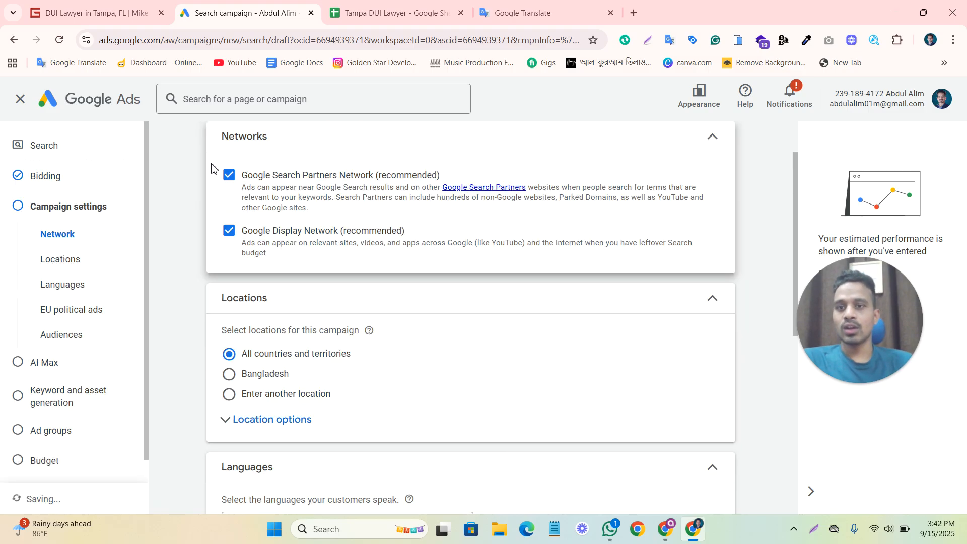
left_click(229, 177)
left_click(230, 237)
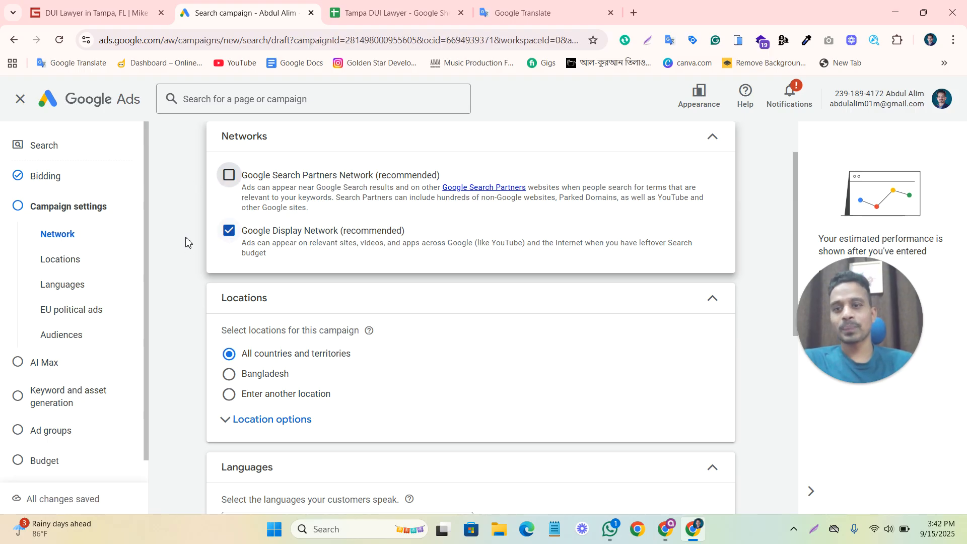
scroll(186, 247, "down", 2)
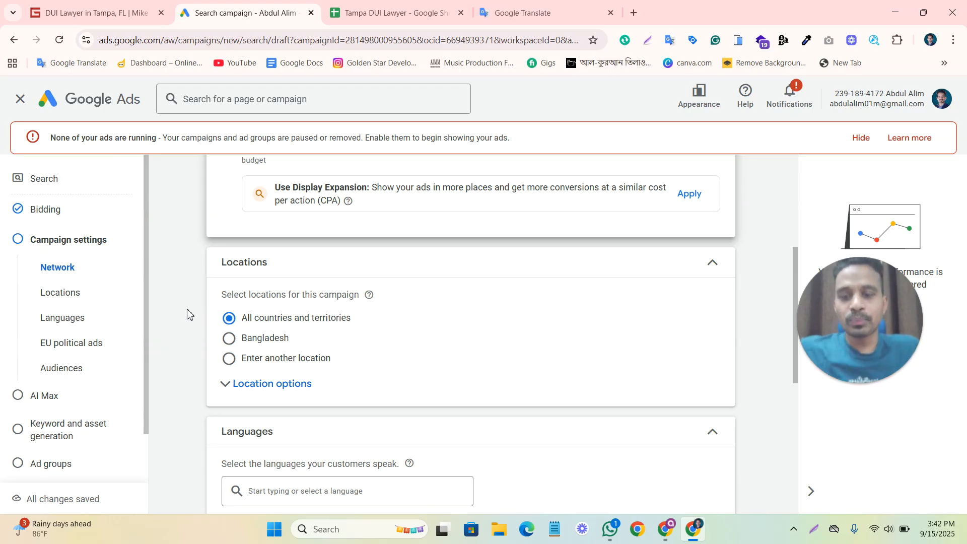
left_click(860, 139)
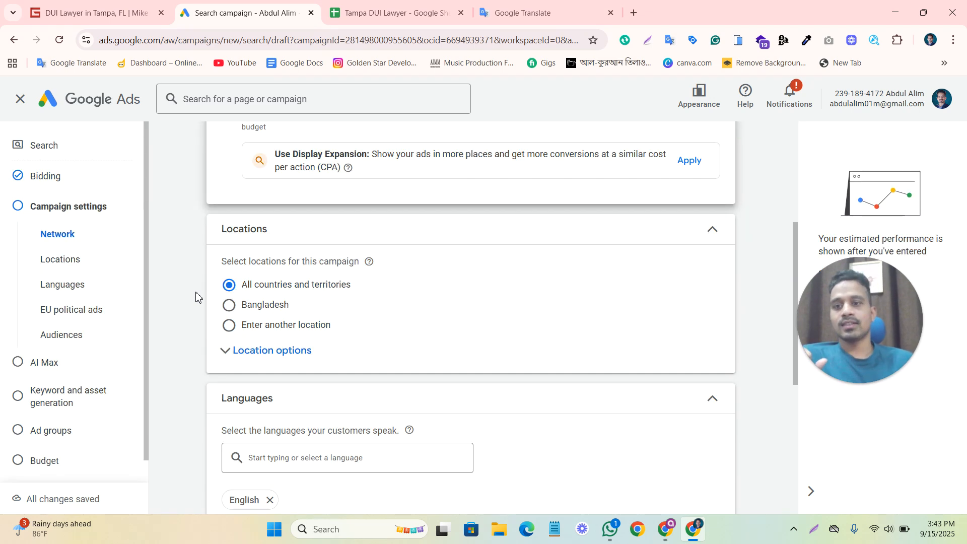
Expand the location options and limit targeting to Presence: People in or regularly in your included locations.
scroll(196, 297, "down", 1)
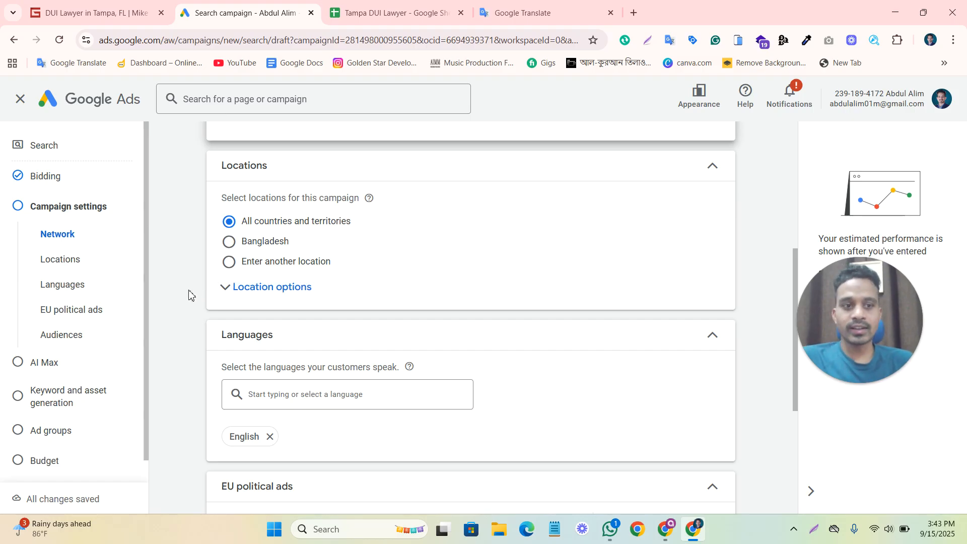
left_click(243, 298)
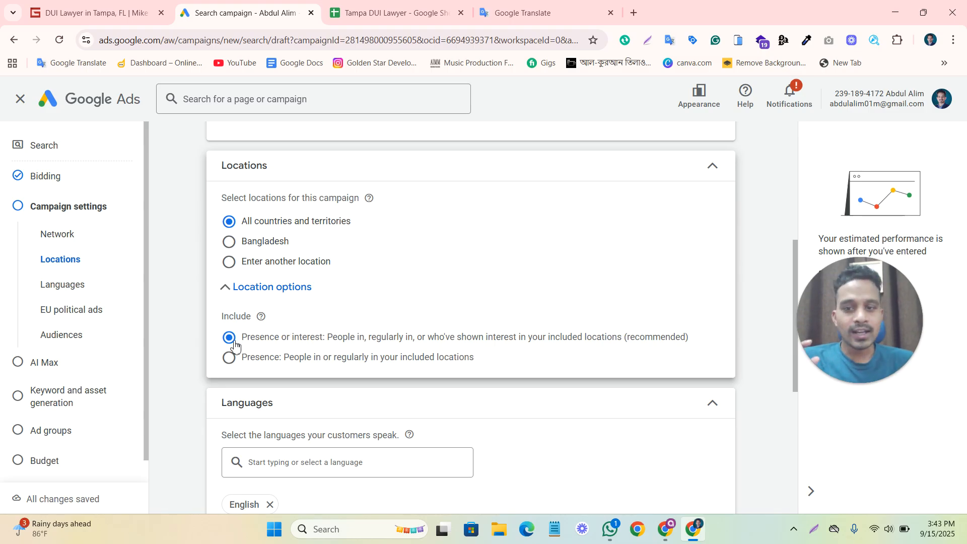
left_click(229, 358)
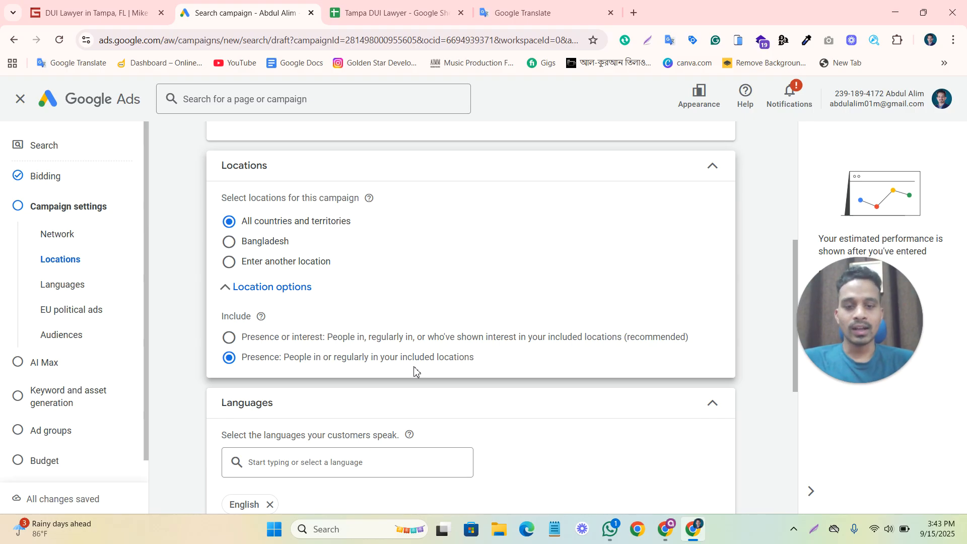
left_click(235, 339)
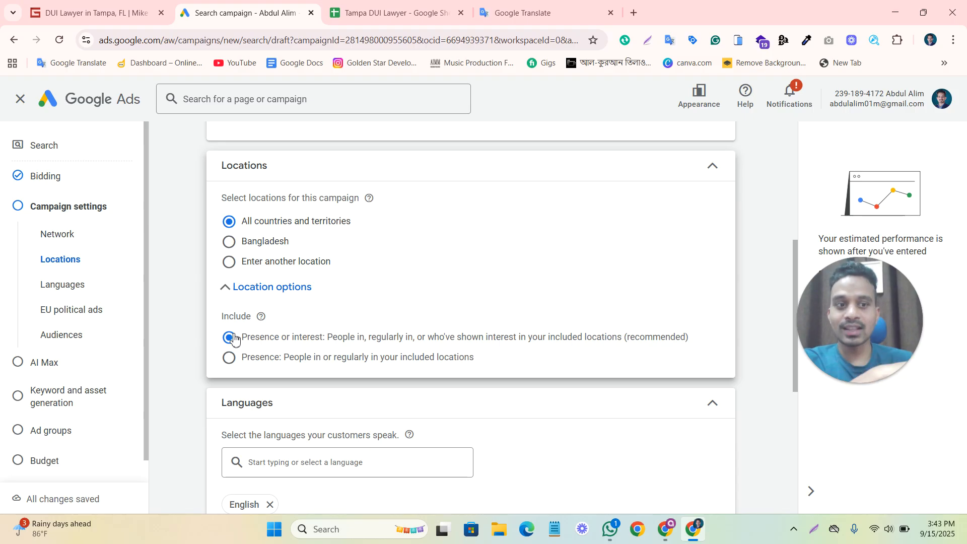
left_click(229, 358)
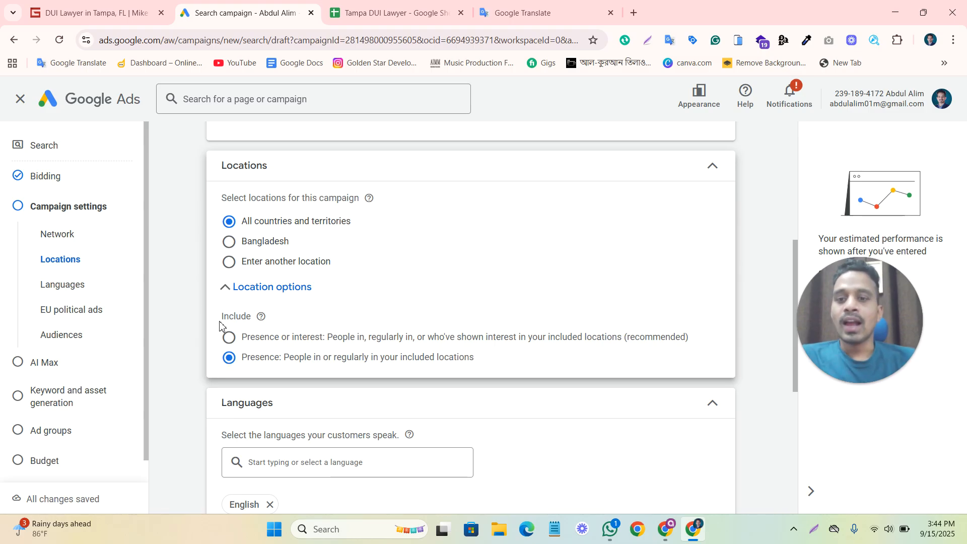
Choose to enter another location, open its advanced search, and select the city name "Tampa" in the law firm page's heading for copying.
left_click(306, 261)
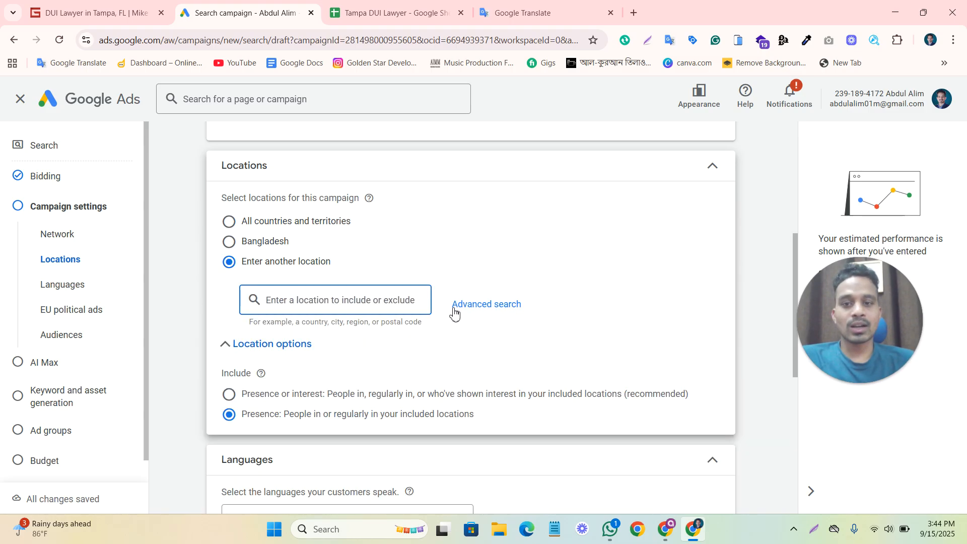
left_click(464, 307)
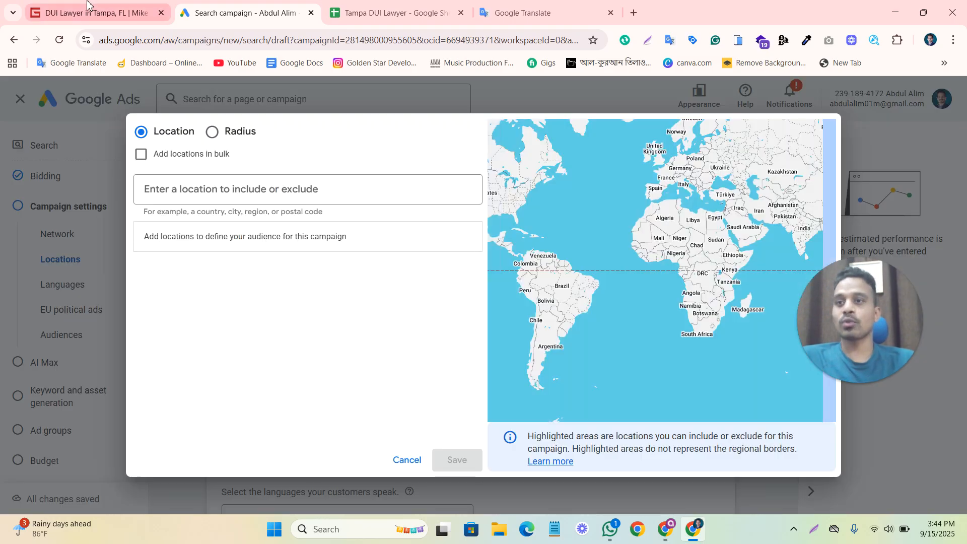
left_click(89, 7)
left_click(233, 240)
triple_click(146, 234)
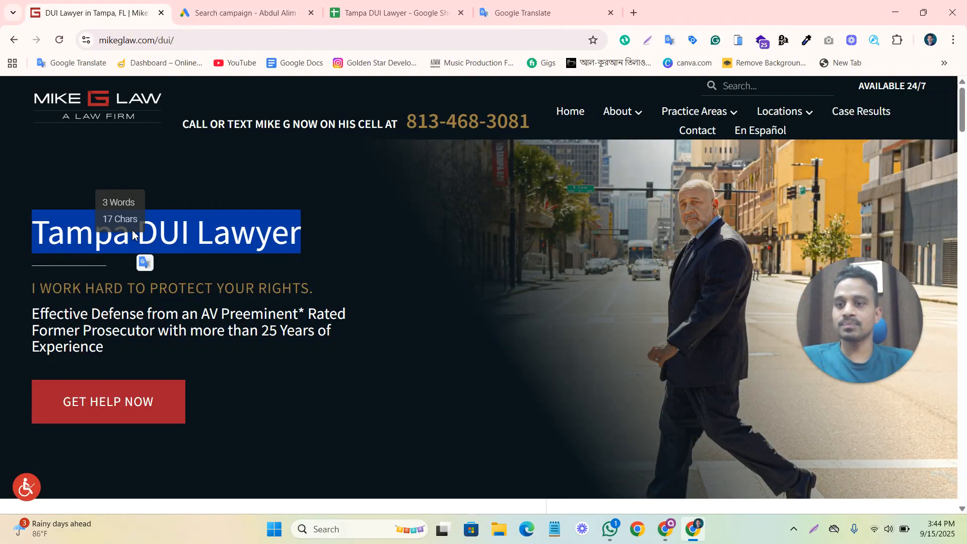
left_click(140, 234)
double_click(131, 231)
key("ctrl+c")
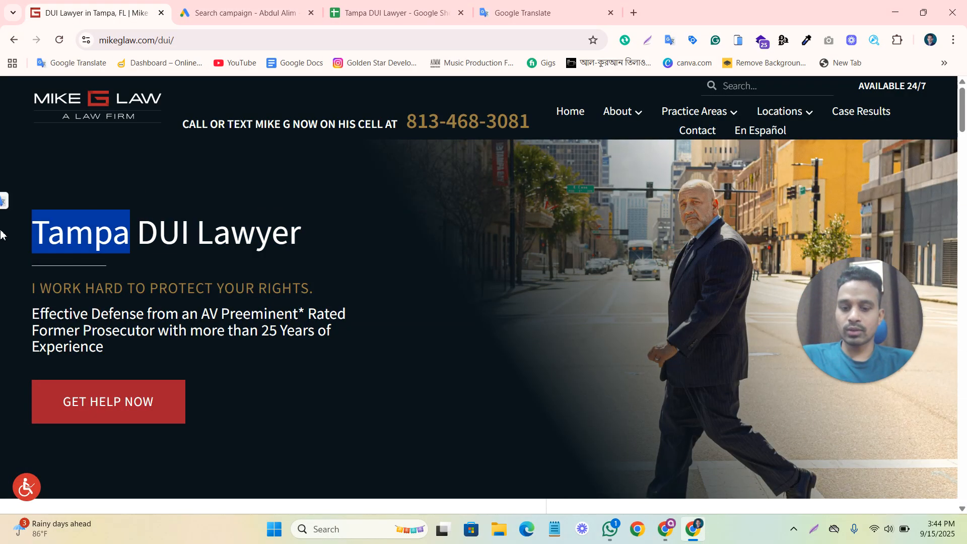
Search the campaign locations for Tampa, include the city Tampa, Florida, United States, and save the location.
left_click(202, 10)
left_click(331, 190)
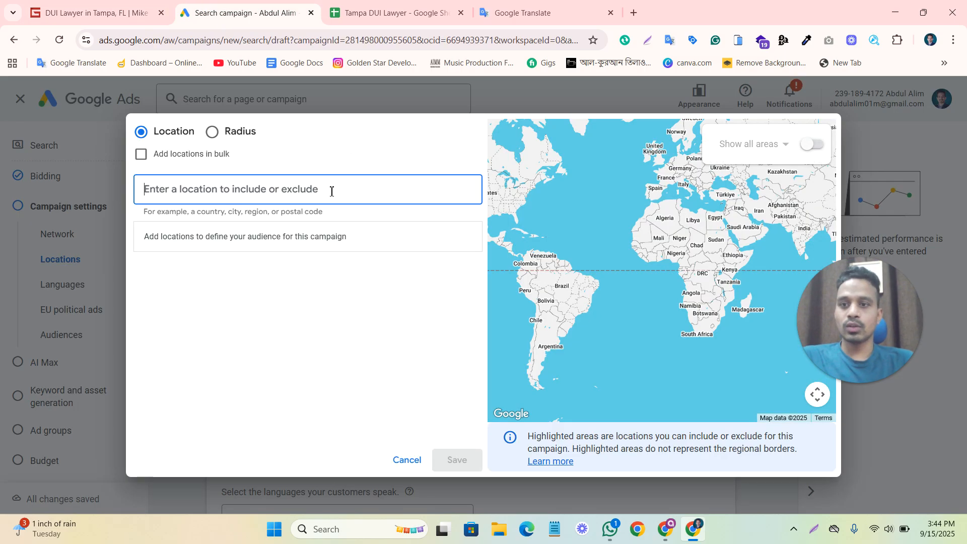
key("ctrl+v")
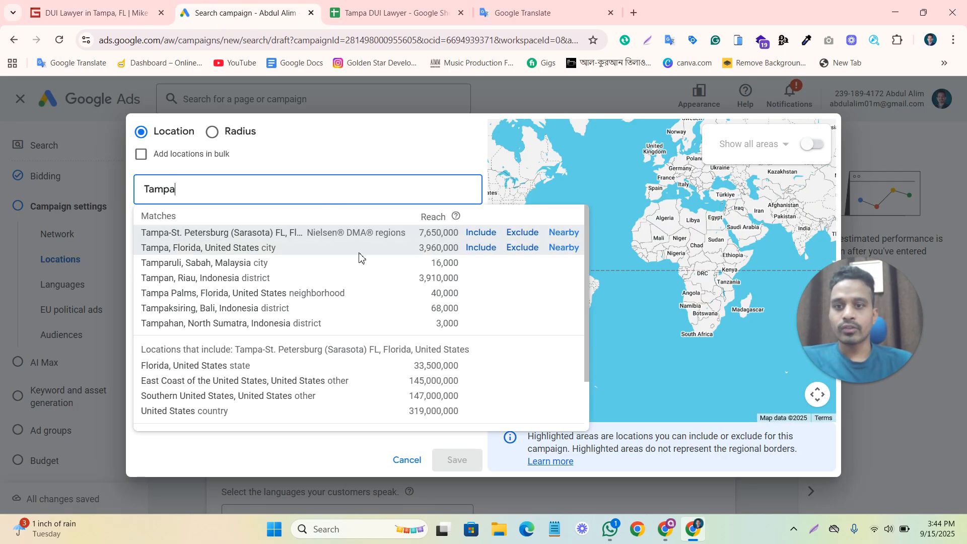
left_click(481, 248)
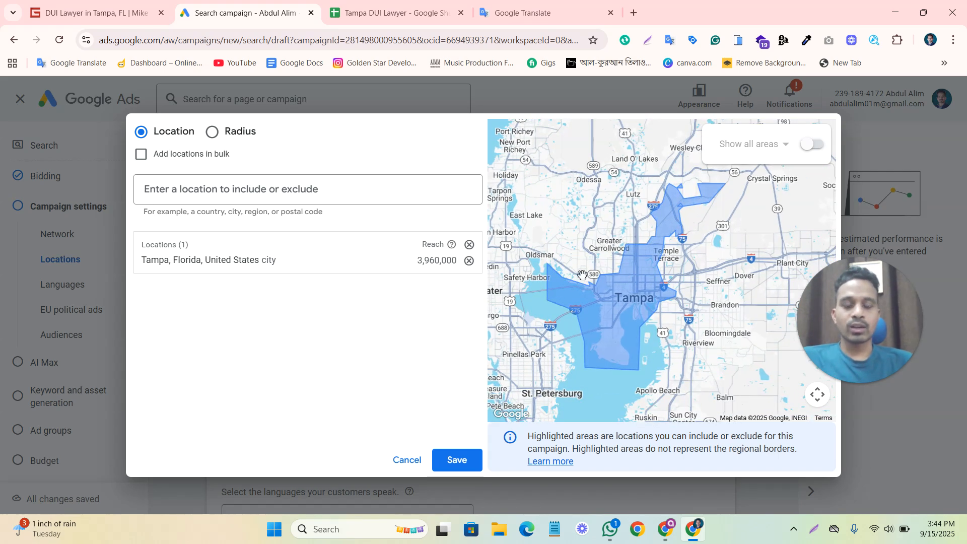
left_click(458, 461)
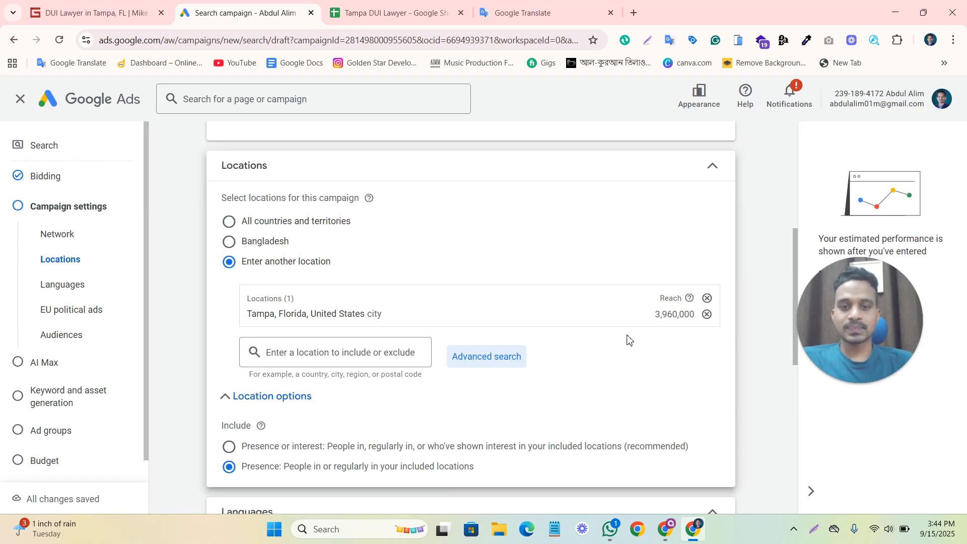
Declare that the campaign doesn't have EU political ads and continue to the AI Max settings.
scroll(640, 333, "down", 6)
scroll(479, 337, "down", 2)
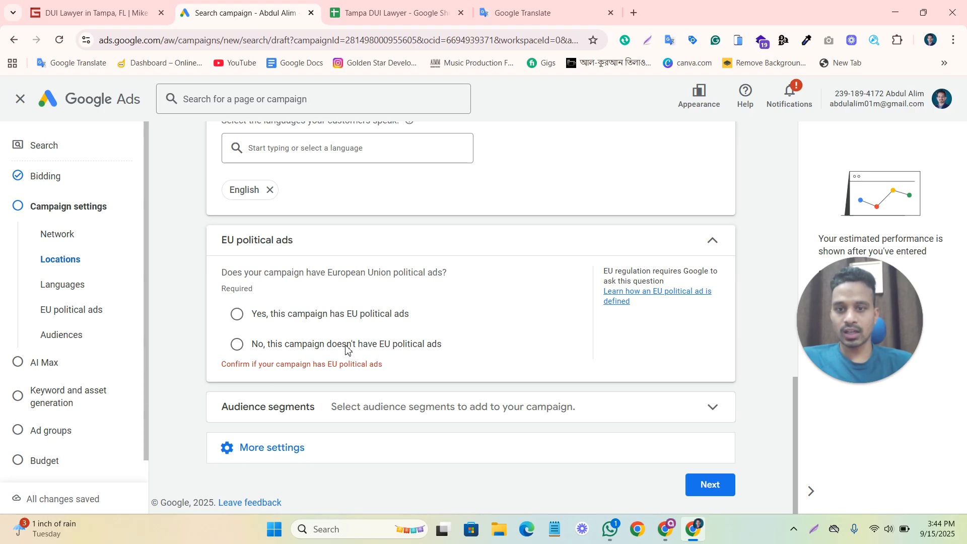
left_click(237, 345)
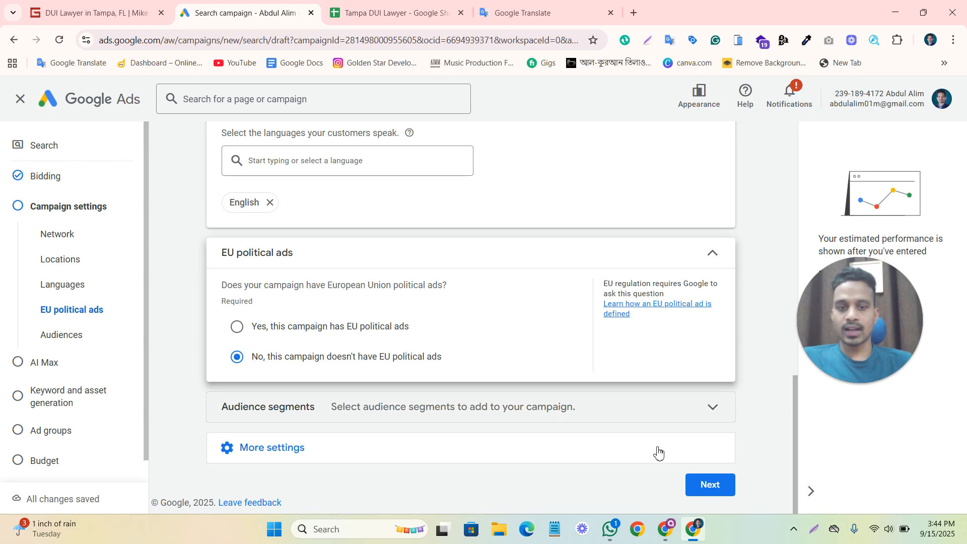
left_click(710, 485)
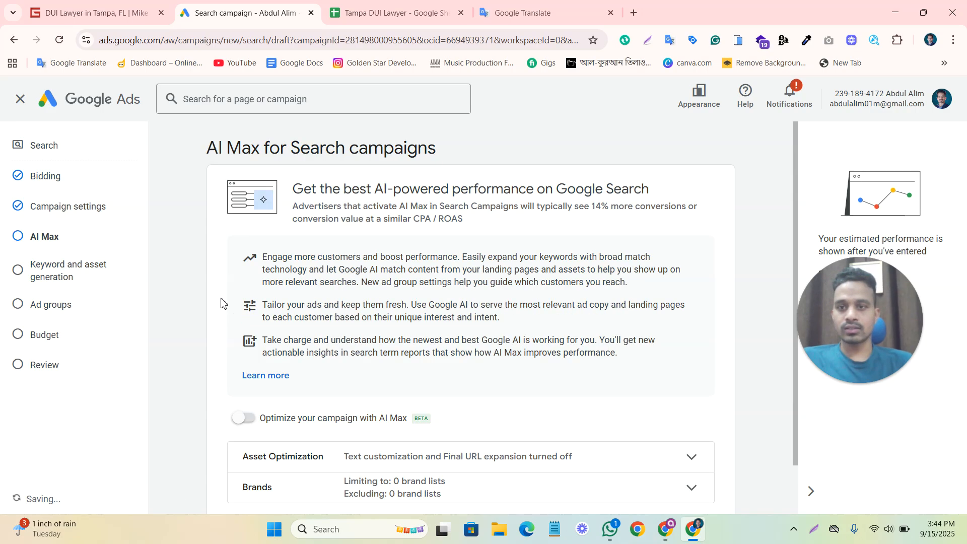
Review the AI Max page, continue without enabling it, and skip keyword and asset generation.
scroll(414, 281, "down", 1)
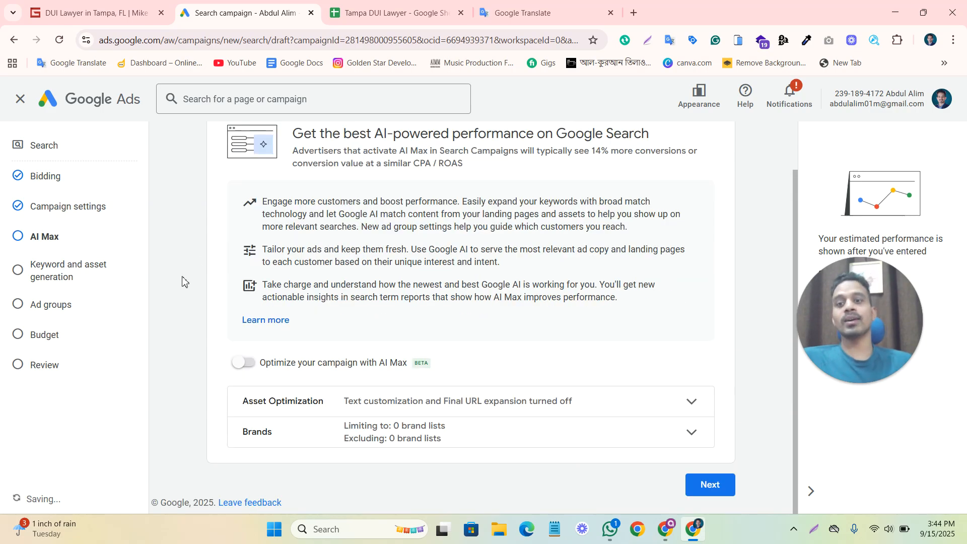
scroll(183, 281, "up", 1)
scroll(183, 280, "down", 1)
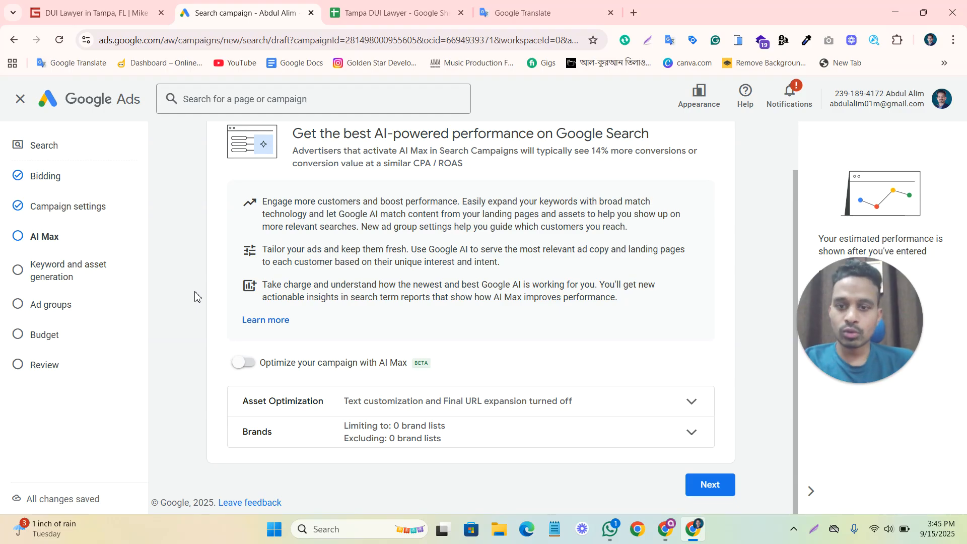
left_click(699, 486)
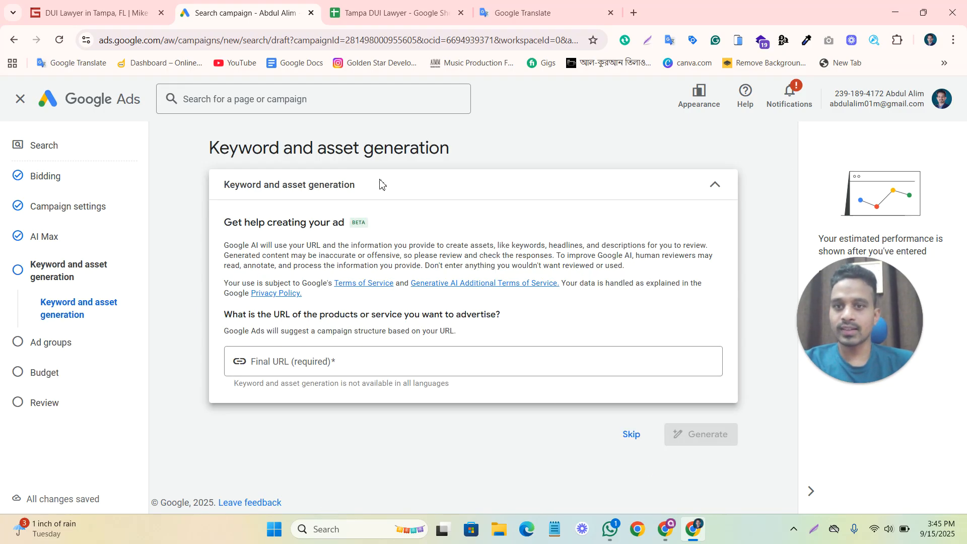
left_click(632, 434)
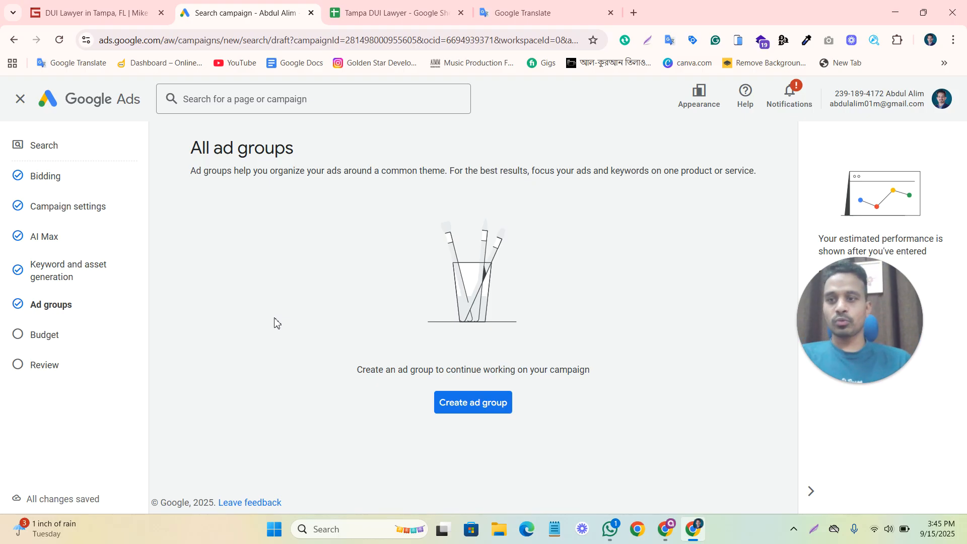
Create an ad group and place the cursor in its empty keyword entry box.
left_click(446, 412)
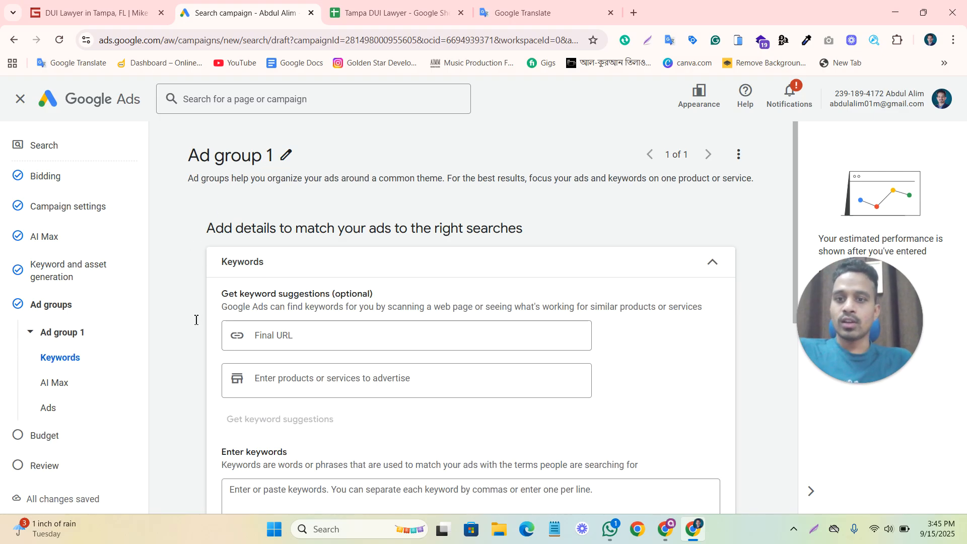
scroll(183, 350, "down", 1)
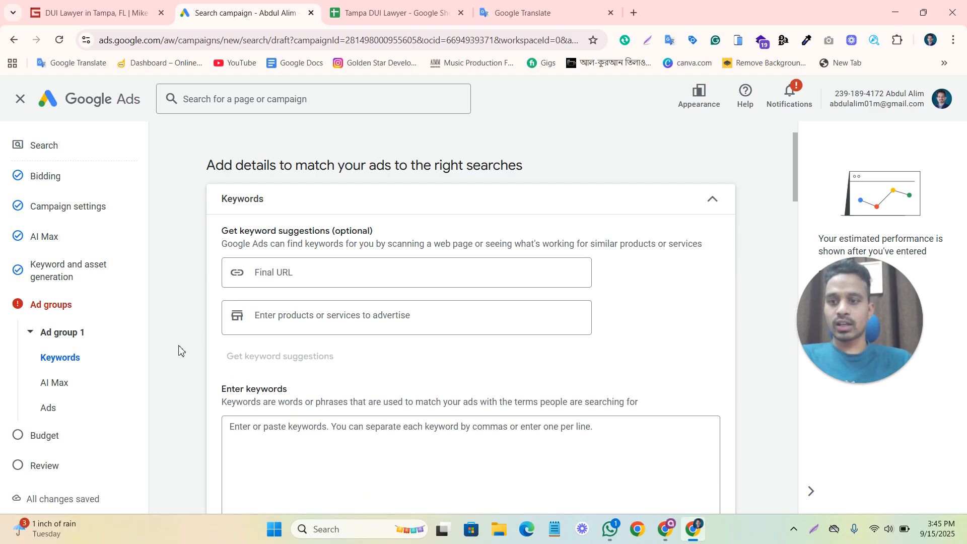
scroll(179, 353, "down", 2)
scroll(260, 330, "down", 1)
scroll(201, 307, "up", 3)
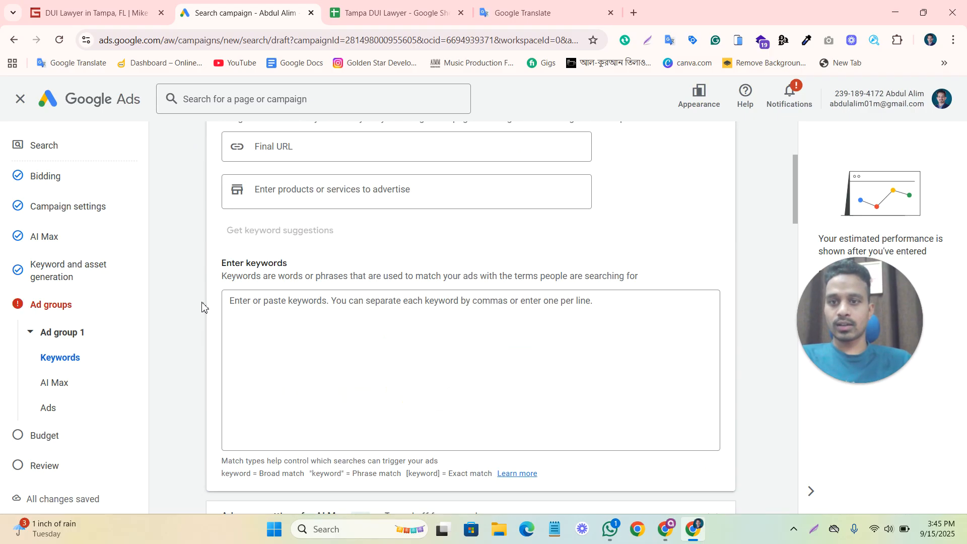
scroll(281, 359, "down", 2)
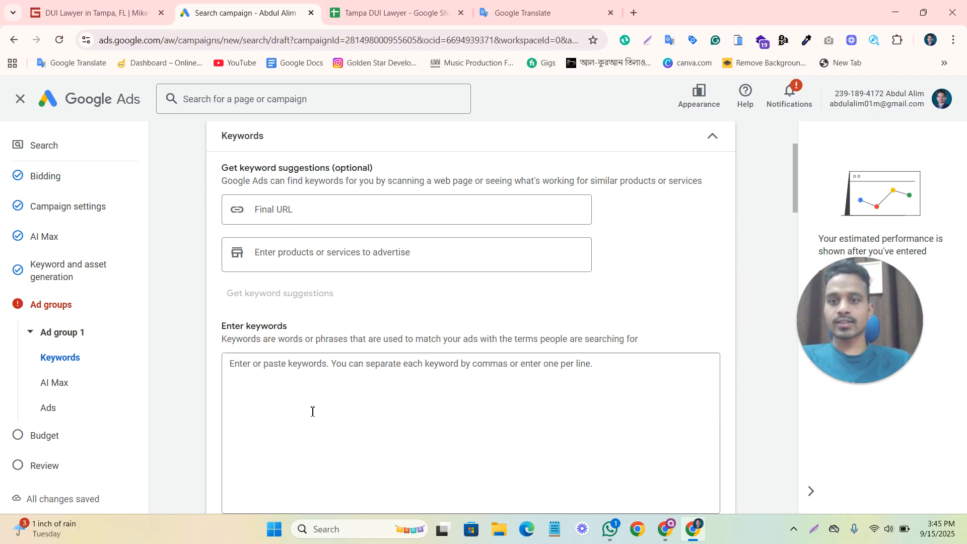
left_click(323, 368)
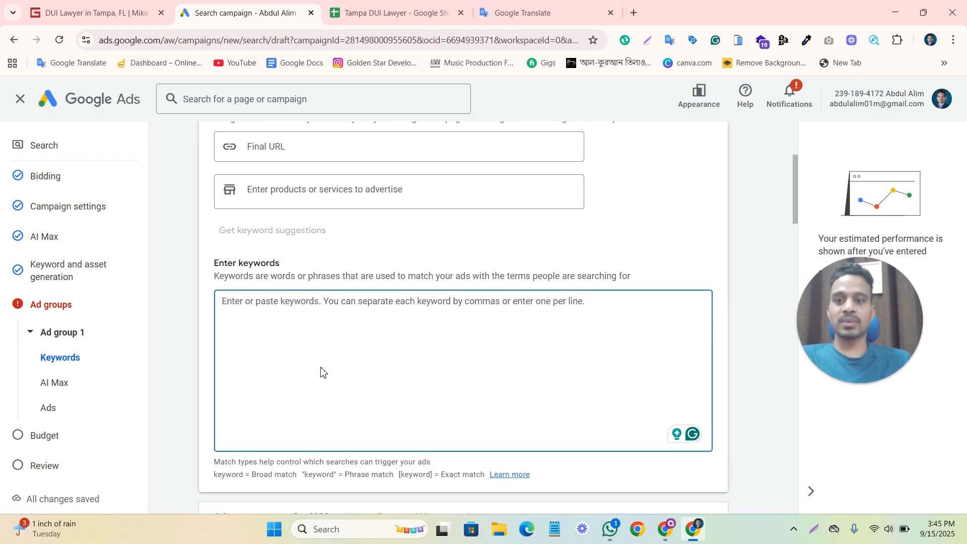
Copy the keywords in A2:A16 of the Tampa DUI Lawyer Google Sheet and paste them into the ad group's keywords in Google Ads.
left_click(407, 5)
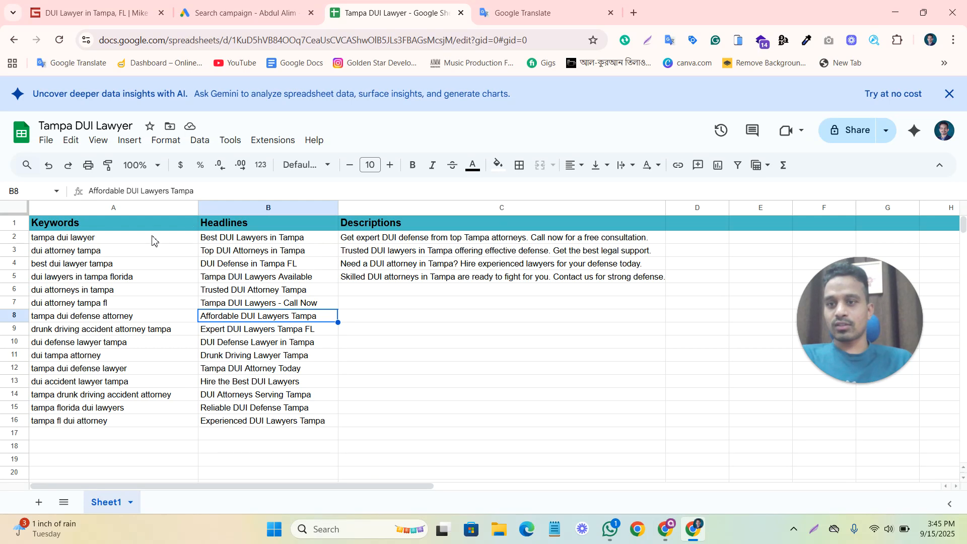
left_click_drag(135, 238, 137, 428)
key("ctrl+c")
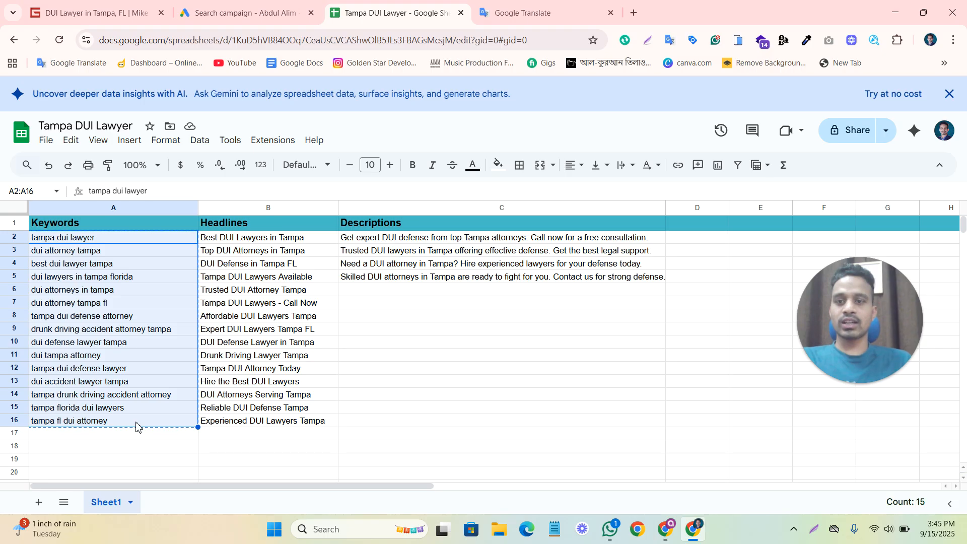
left_click(217, 4)
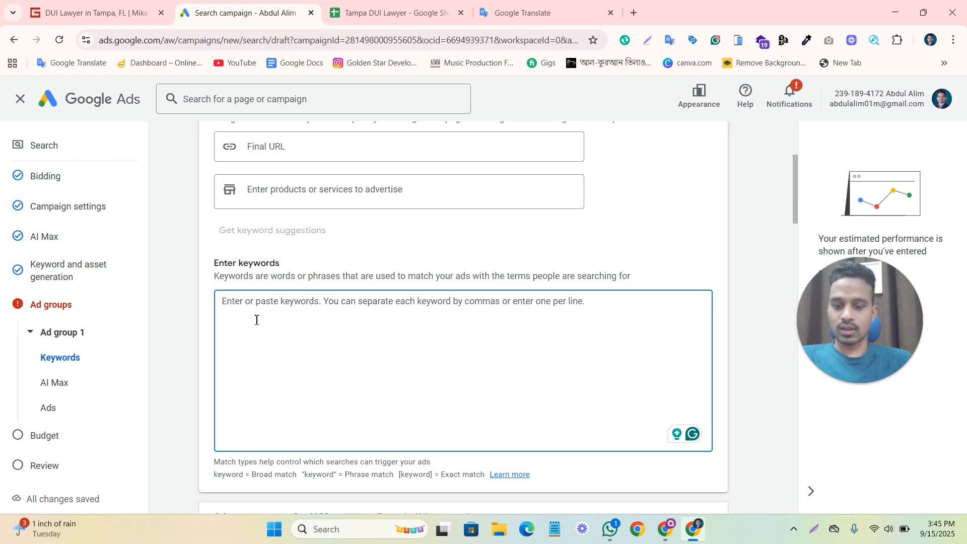
key("ctrl+v")
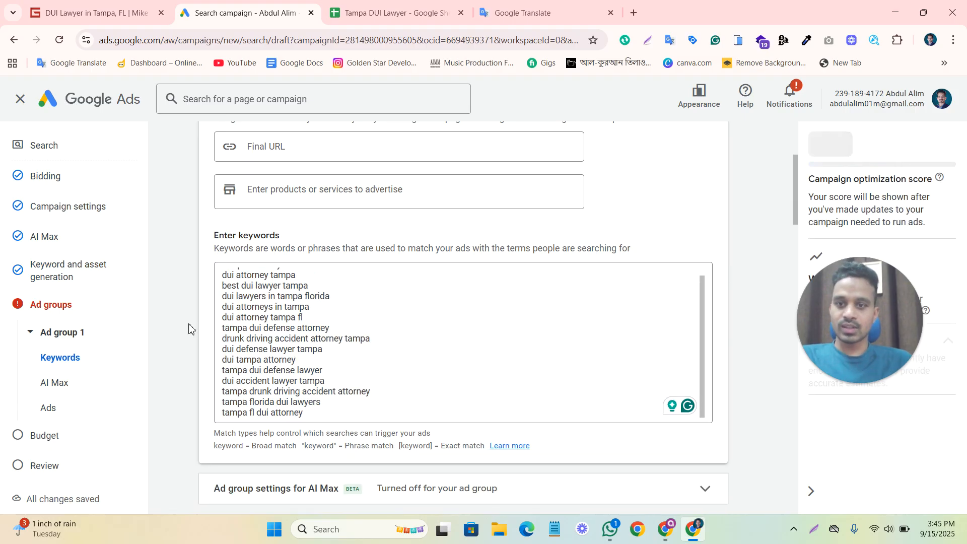
scroll(220, 331, "down", 4)
scroll(233, 395, "down", 4)
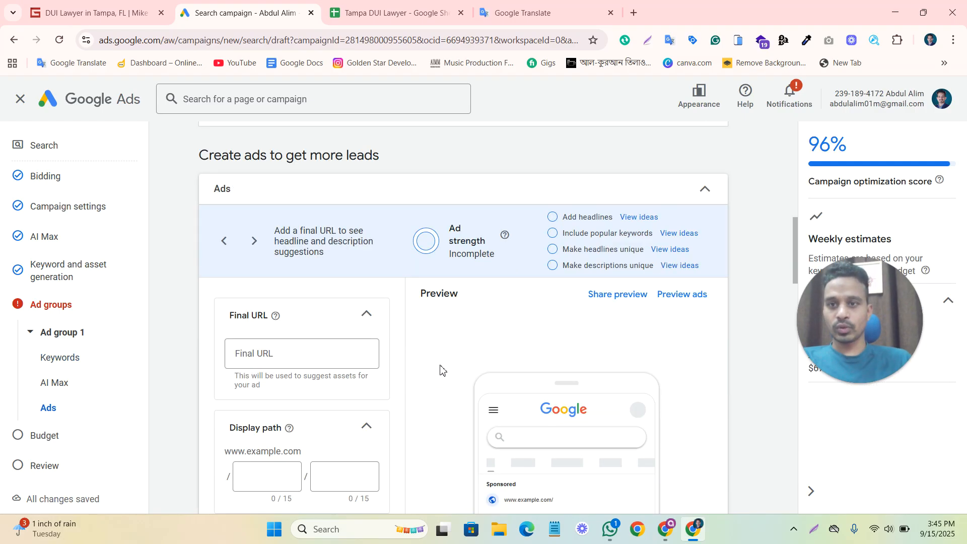
scroll(441, 370, "down", 3)
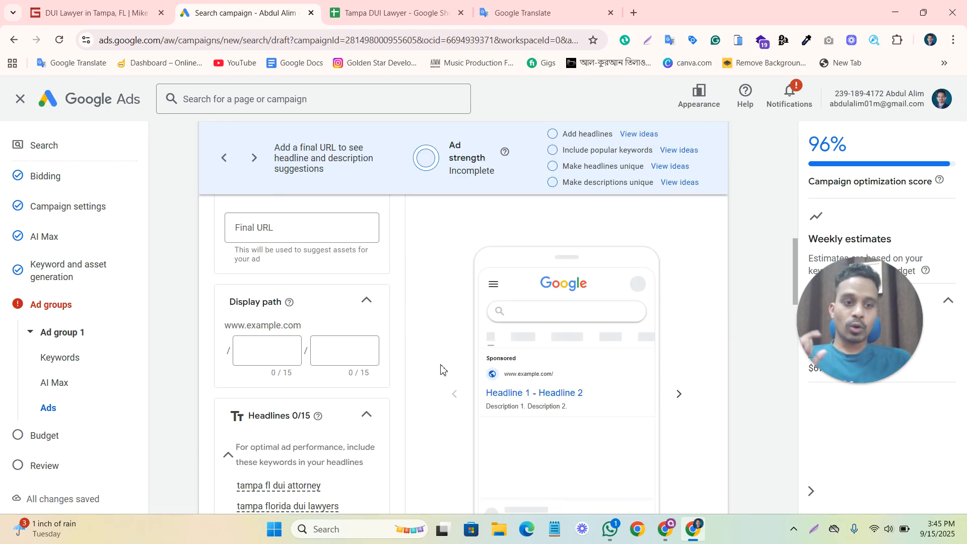
left_click(262, 237)
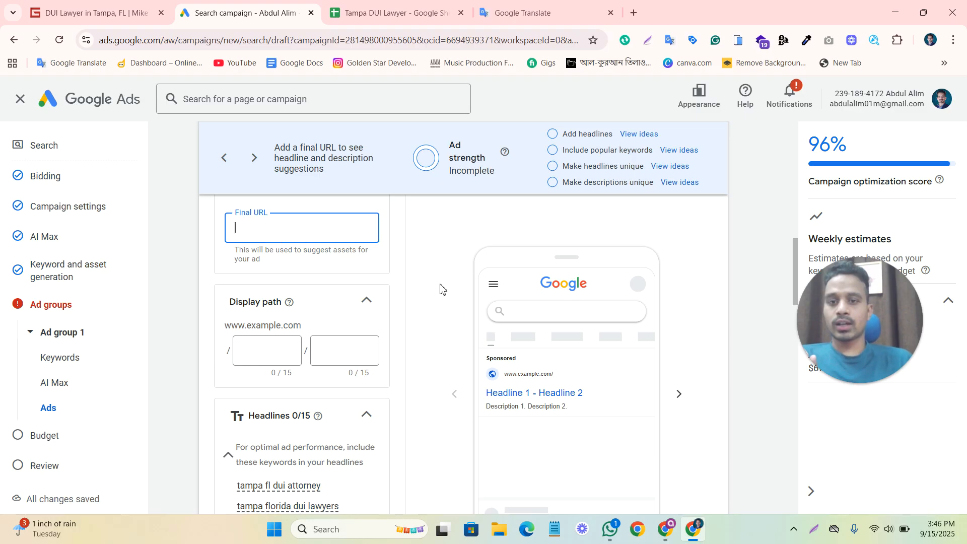
scroll(437, 280, "up", 1)
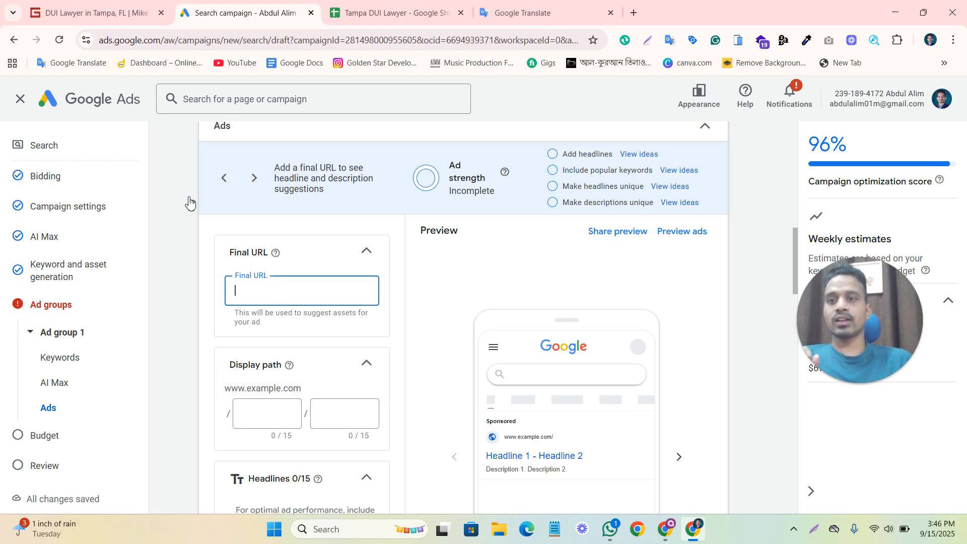
left_click(106, 13)
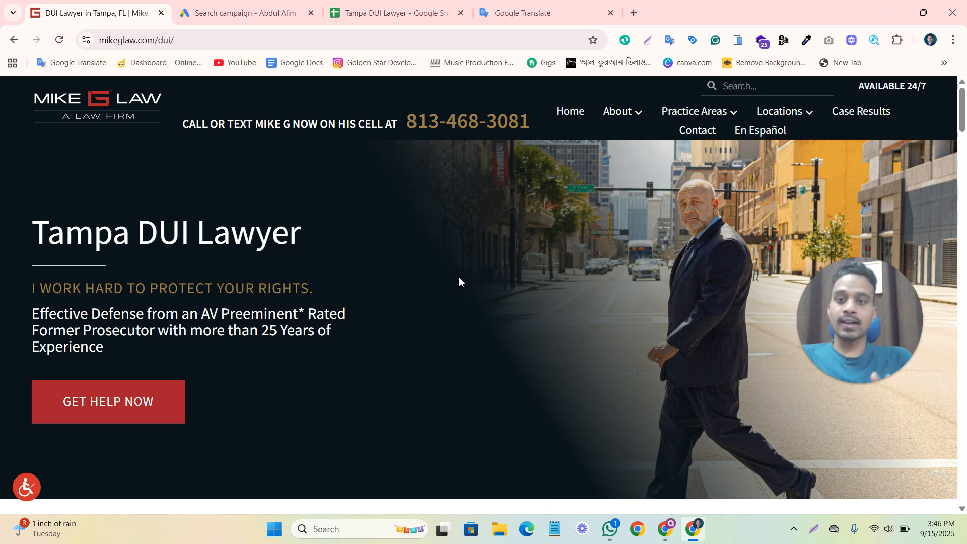
scroll(385, 309, "down", 4)
scroll(453, 338, "up", 4)
left_click(124, 40)
key("ctrl+c")
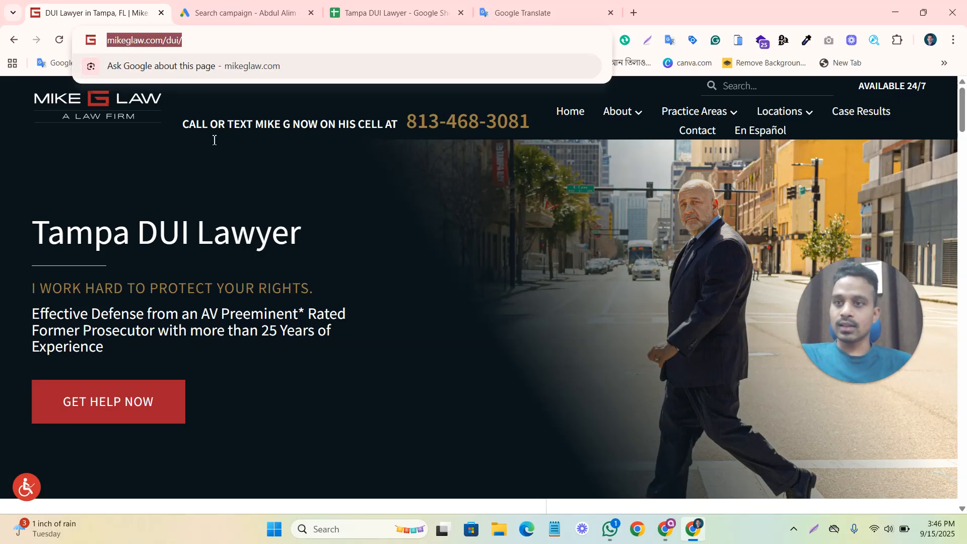
left_click(247, 13)
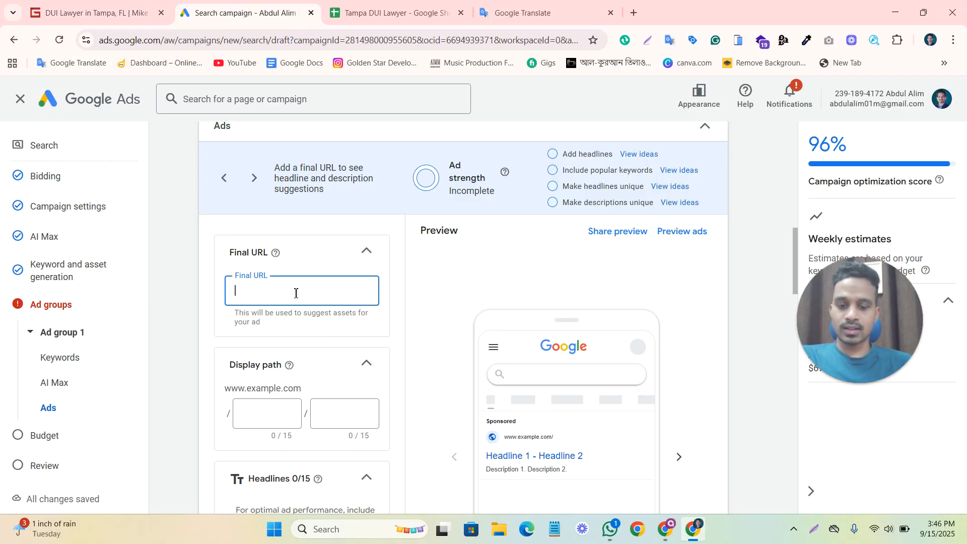
key("ctrl+v")
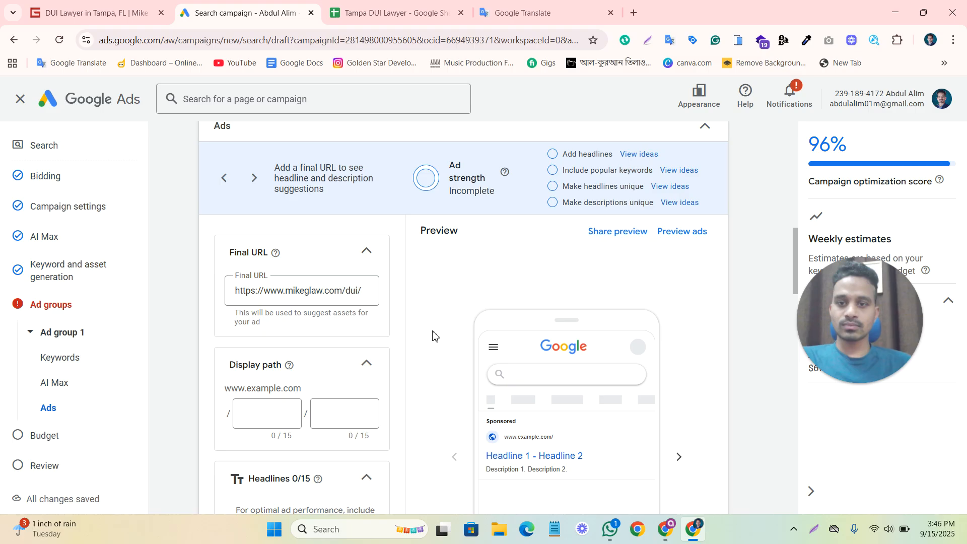
Start a keyword insertion in the ad's first headline, keeping sentence case.
scroll(433, 335, "down", 3)
scroll(434, 340, "down", 5)
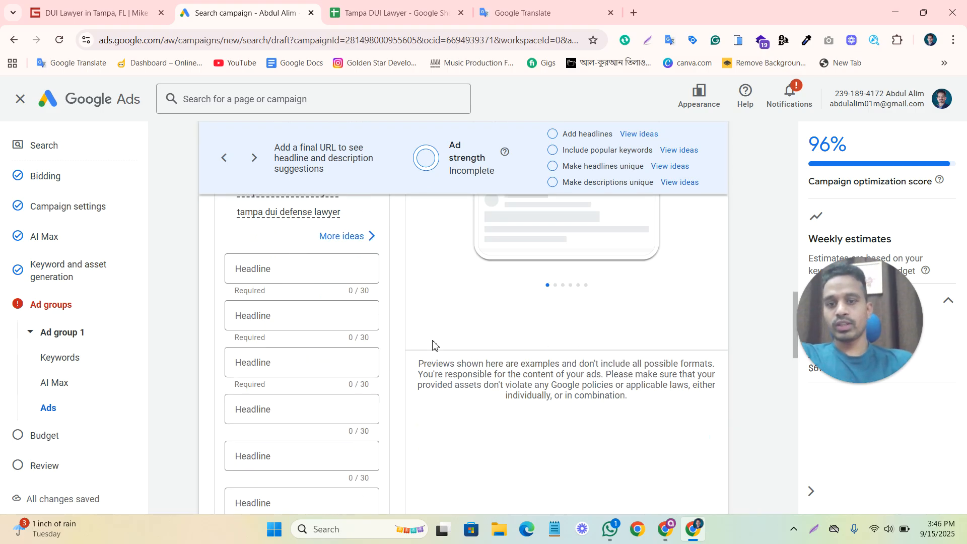
left_click(328, 270)
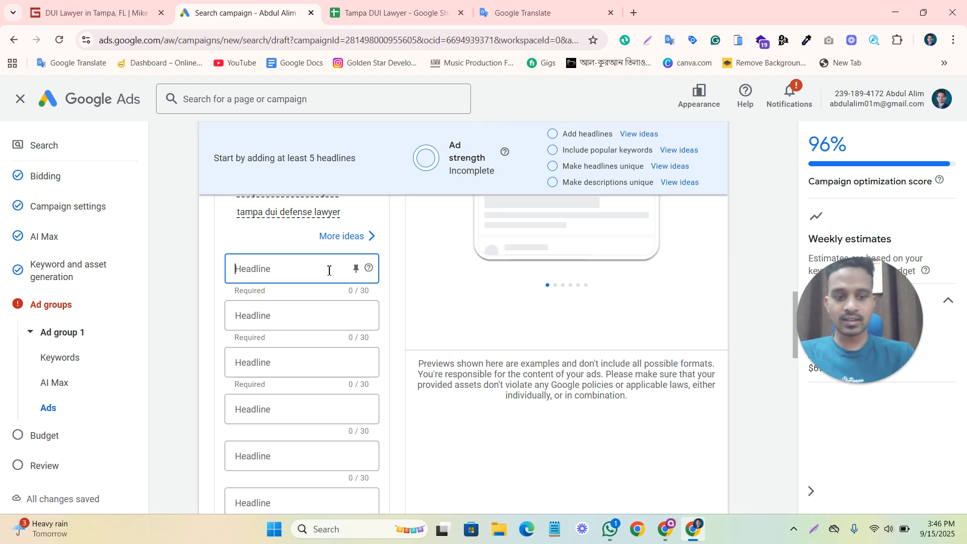
type("{")
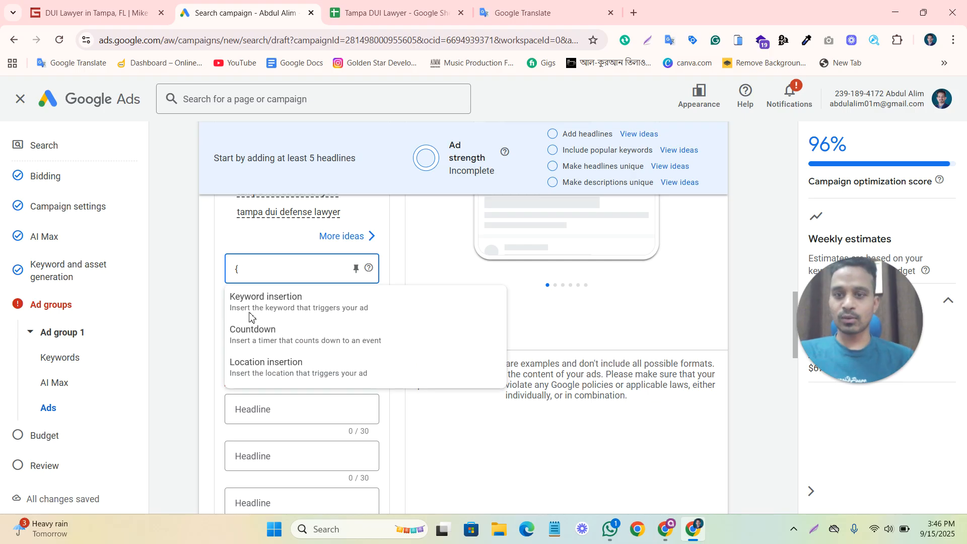
left_click(284, 309)
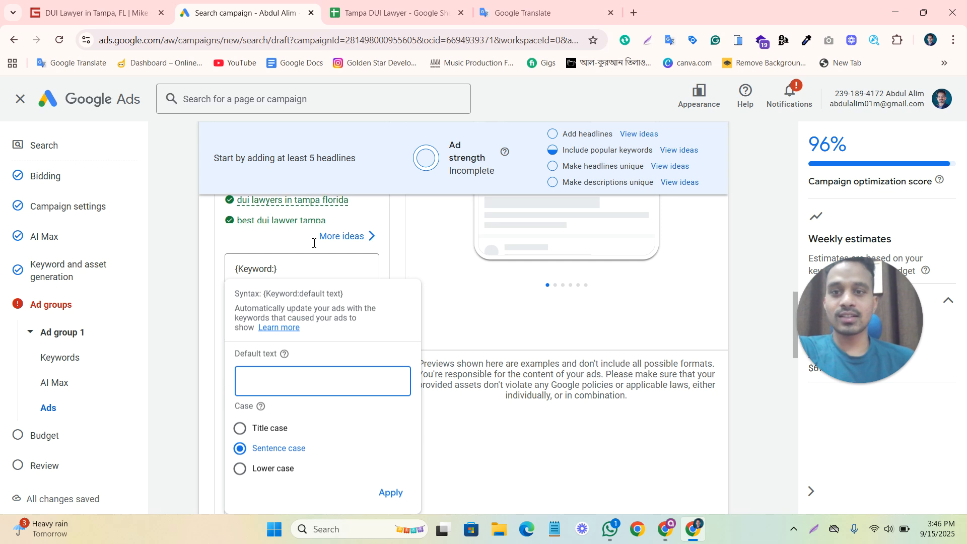
scroll(304, 233, "up", 1)
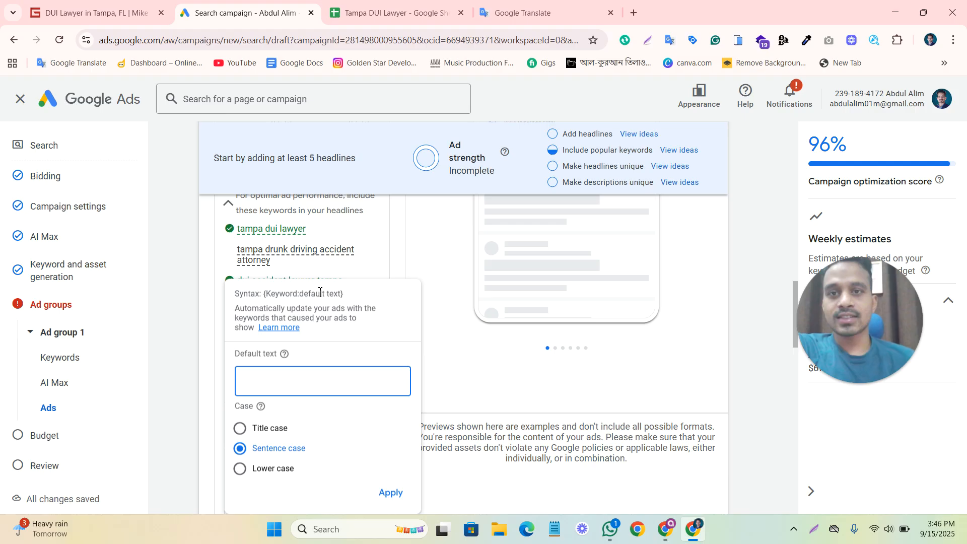
Copy the headline in B2 of the Google Sheet and apply it in Google Ads as the keyword insertion's default text, Best DUI Lawyers in Tampa.
left_click(359, 13)
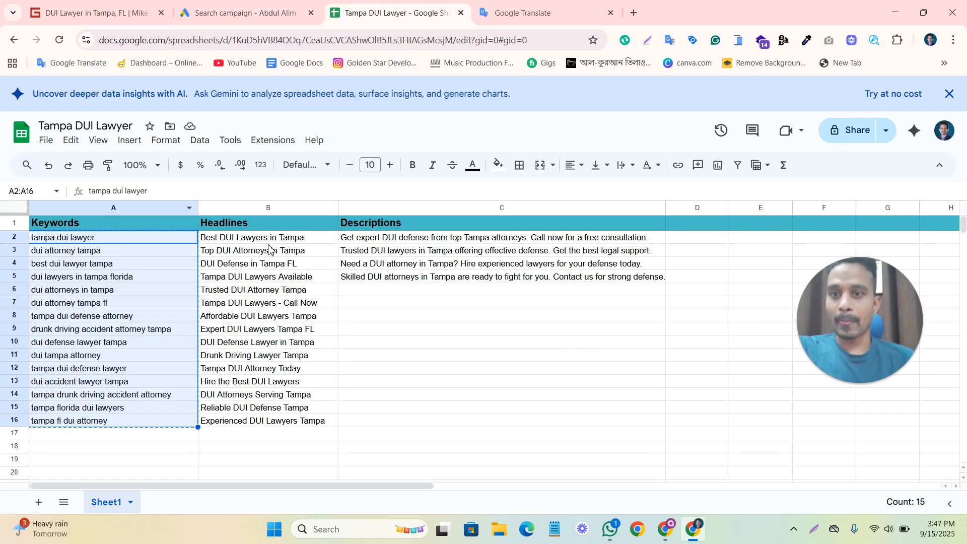
left_click(254, 240)
key("ctrl+c")
left_click(242, 13)
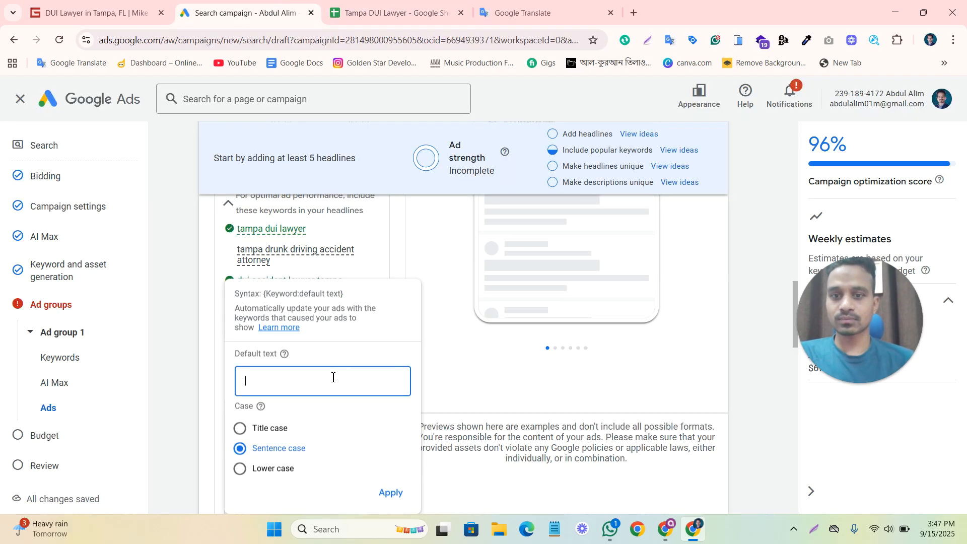
key("ctrl+v")
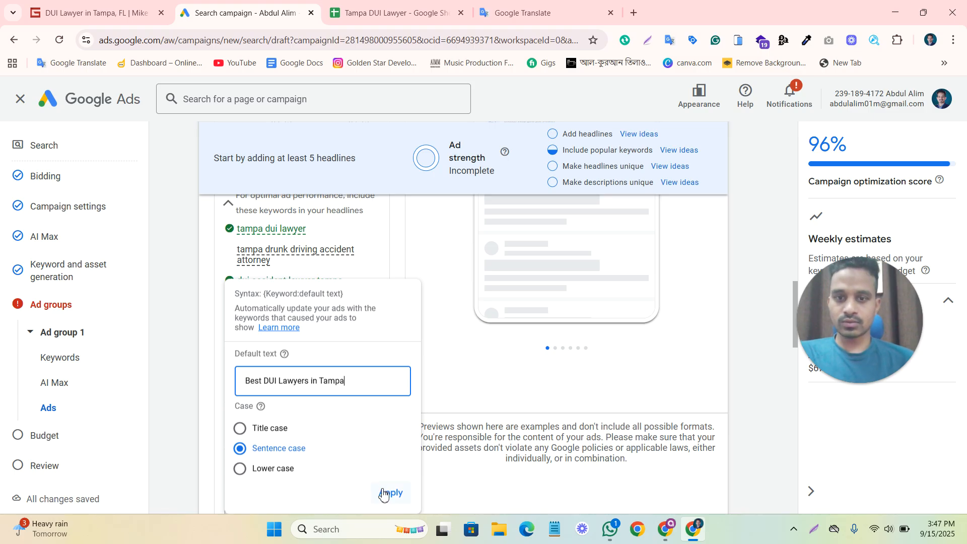
left_click(386, 493)
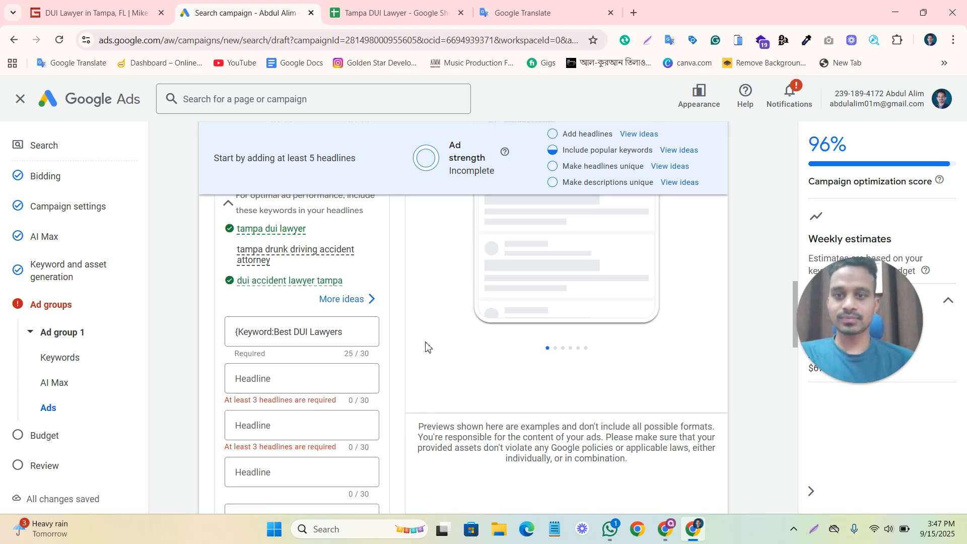
Copy the headline in B3 of the Google Sheet into the second headline in Google Ads, Top DUI Attorneys in Tampa.
scroll(426, 346, "down", 1)
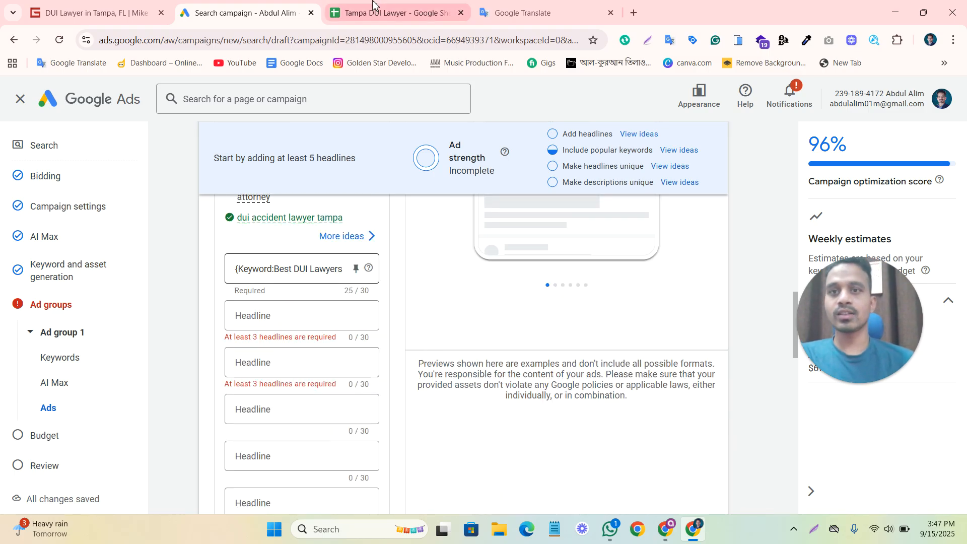
key("ctrl+Tab")
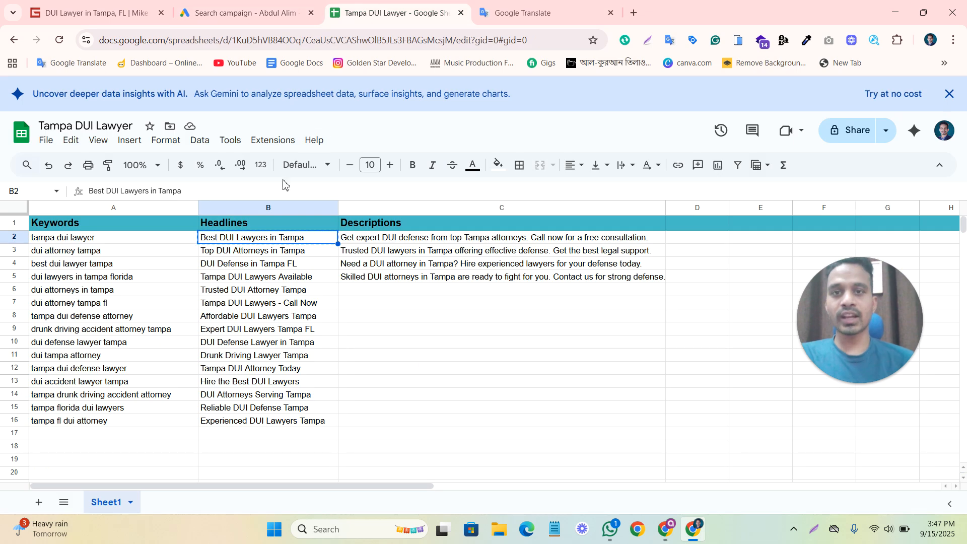
left_click(267, 255)
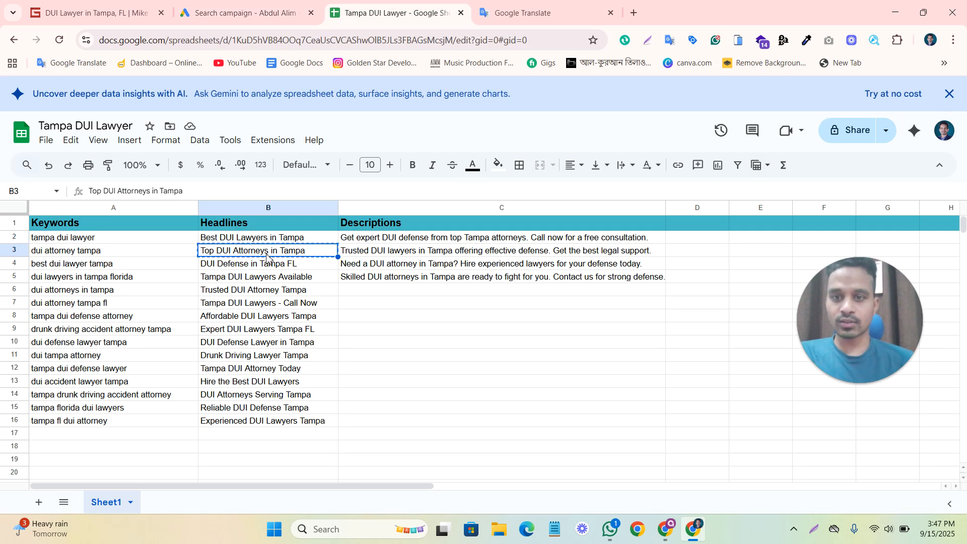
left_click(234, 13)
left_click(300, 320)
key("ctrl+v")
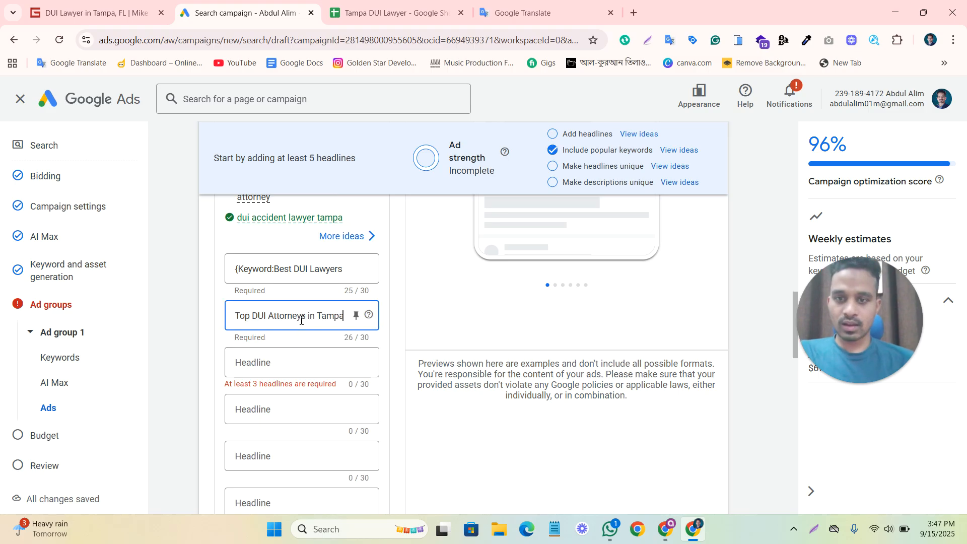
Copy the headline in B4 of the Google Sheet into the third headline in Google Ads, DUI Defense in Tampa FL.
left_click(368, 12)
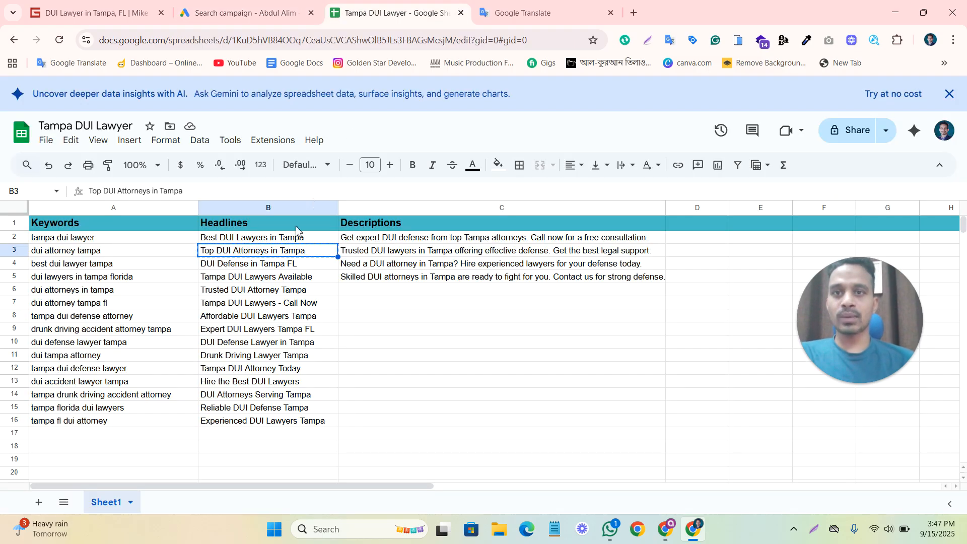
left_click(270, 265)
key("ctrl+c")
left_click(240, 13)
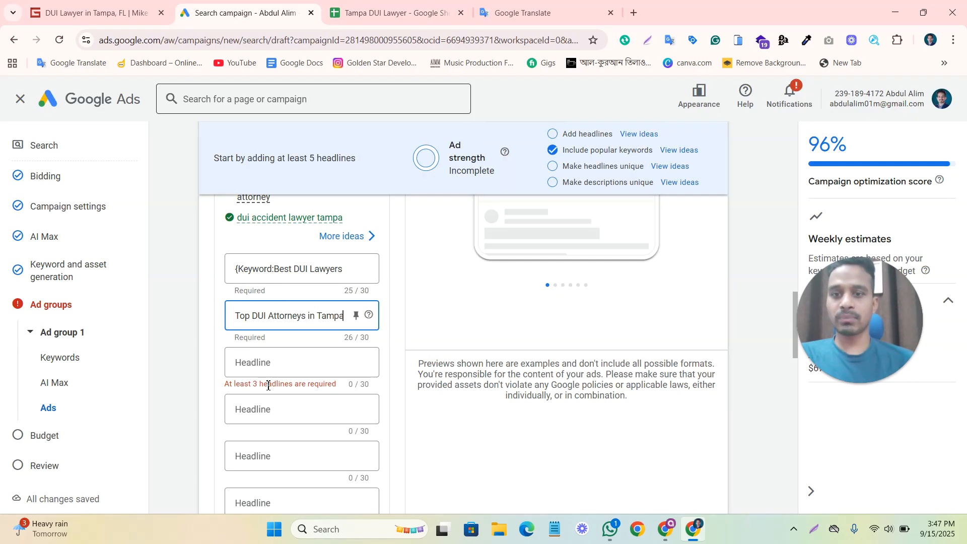
left_click(272, 371)
key("ctrl+v")
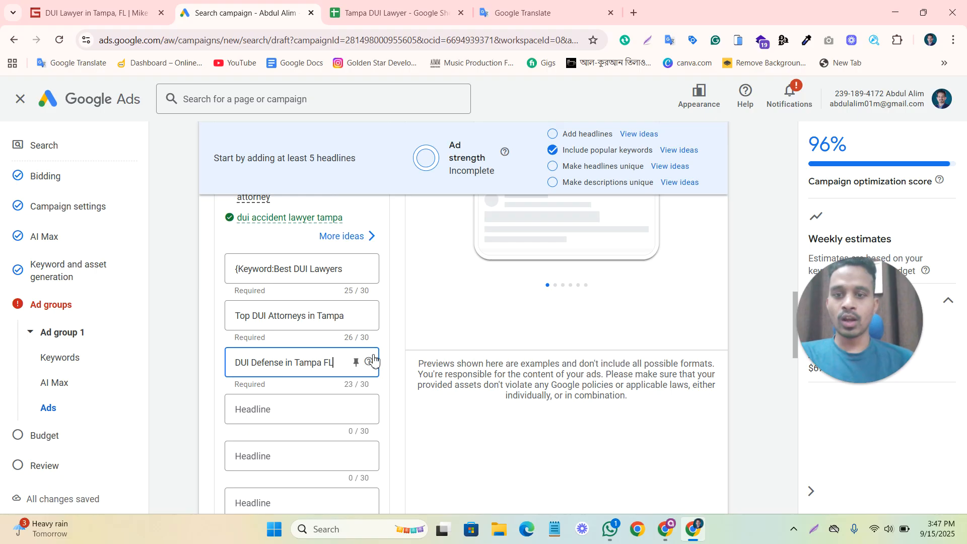
left_click(441, 311)
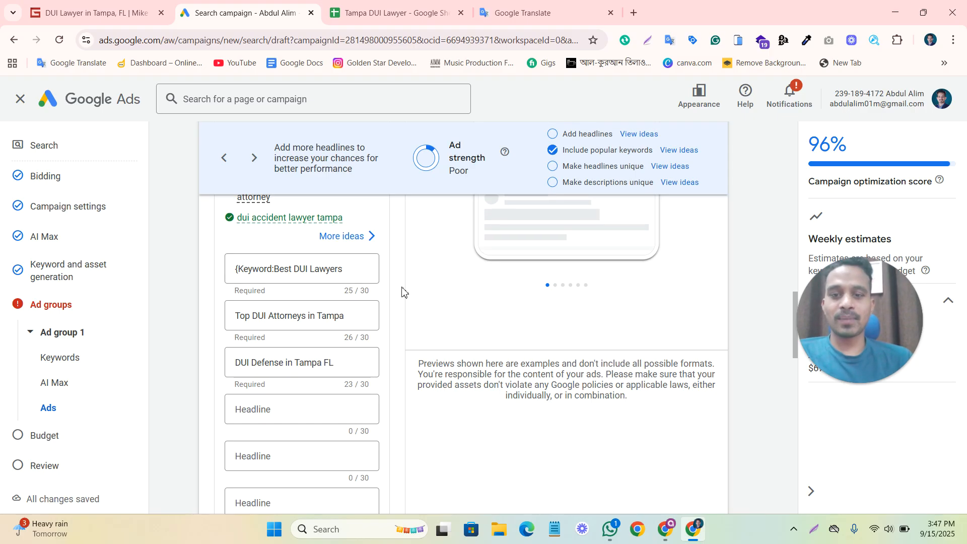
Add empty headline fields to the ad until the maximum of 15 is reached.
scroll(388, 312, "down", 1)
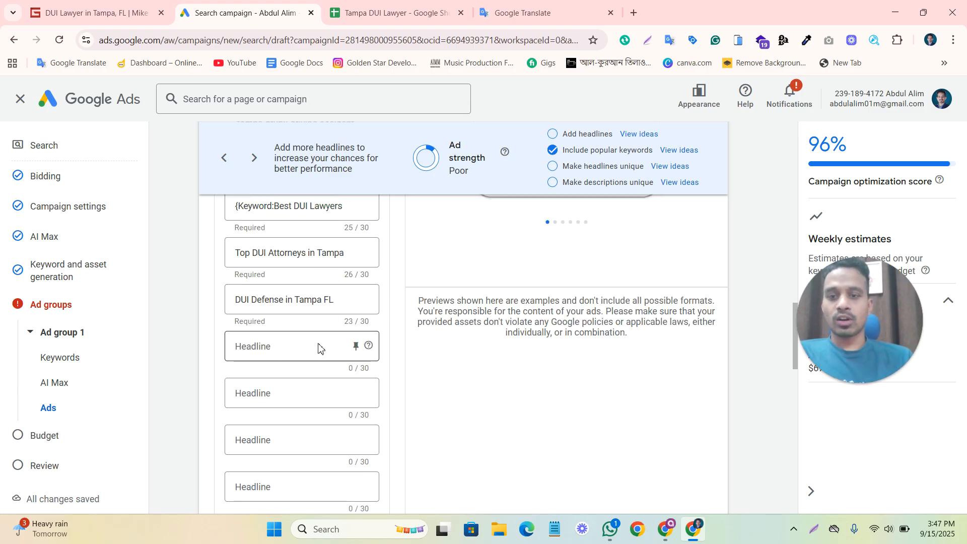
scroll(318, 348, "down", 5)
left_click(258, 282)
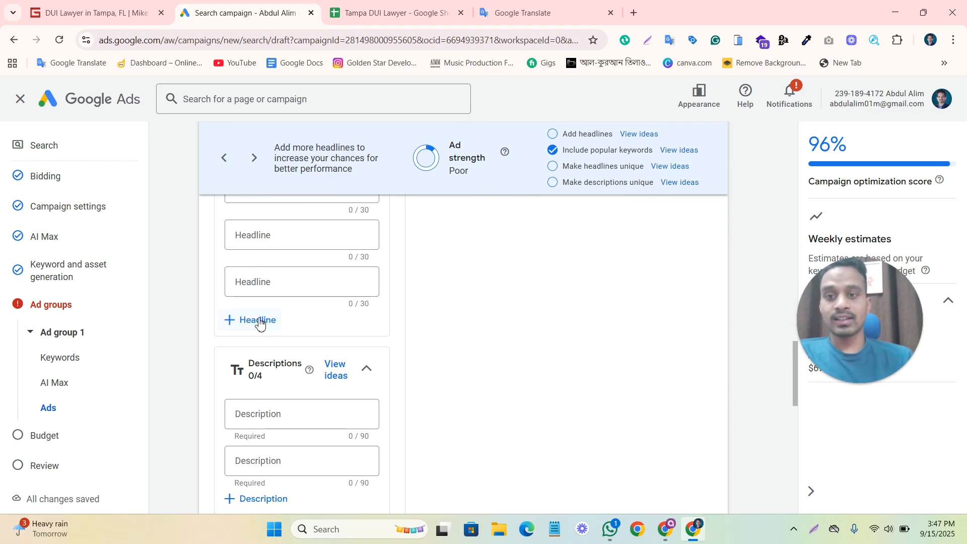
left_click(256, 325)
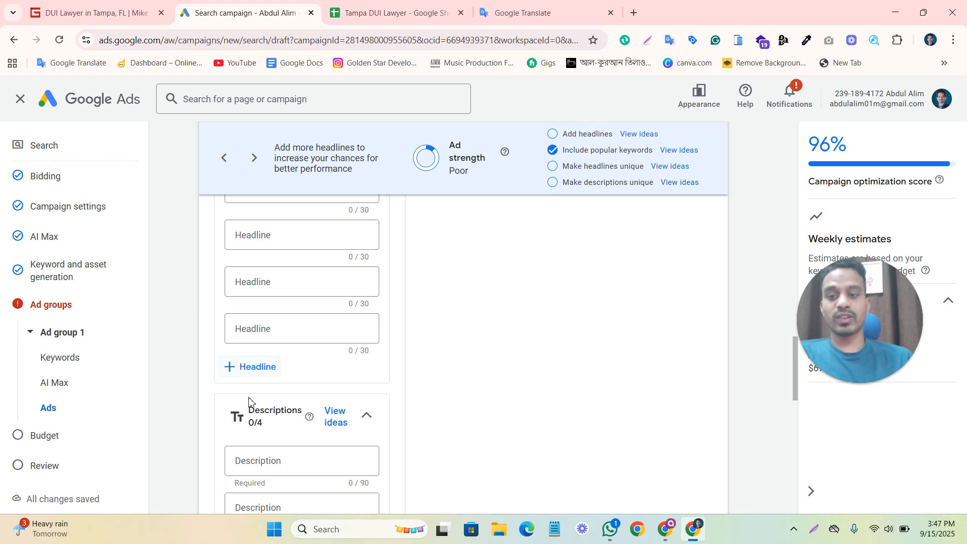
left_click(251, 373)
scroll(317, 403, "down", 2)
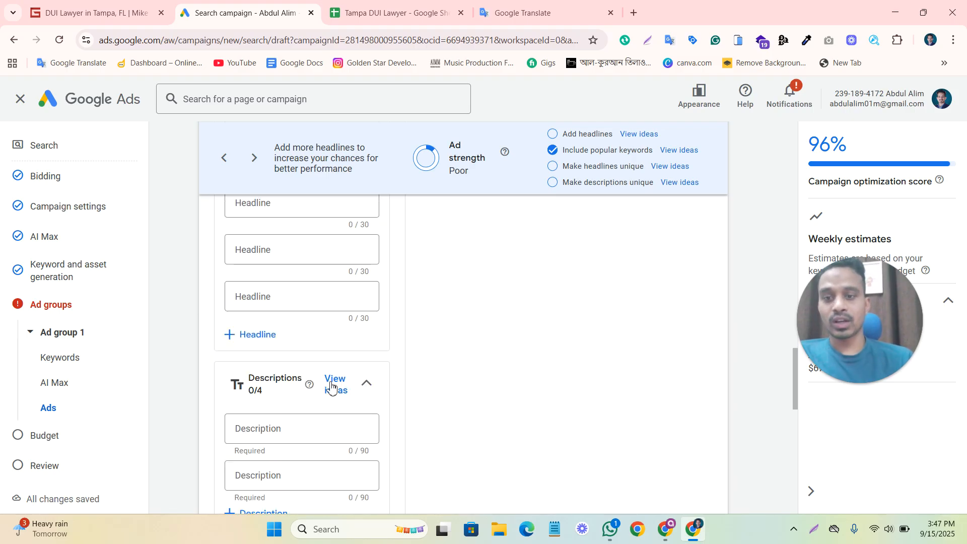
left_click(260, 336)
scroll(256, 298, "down", 2)
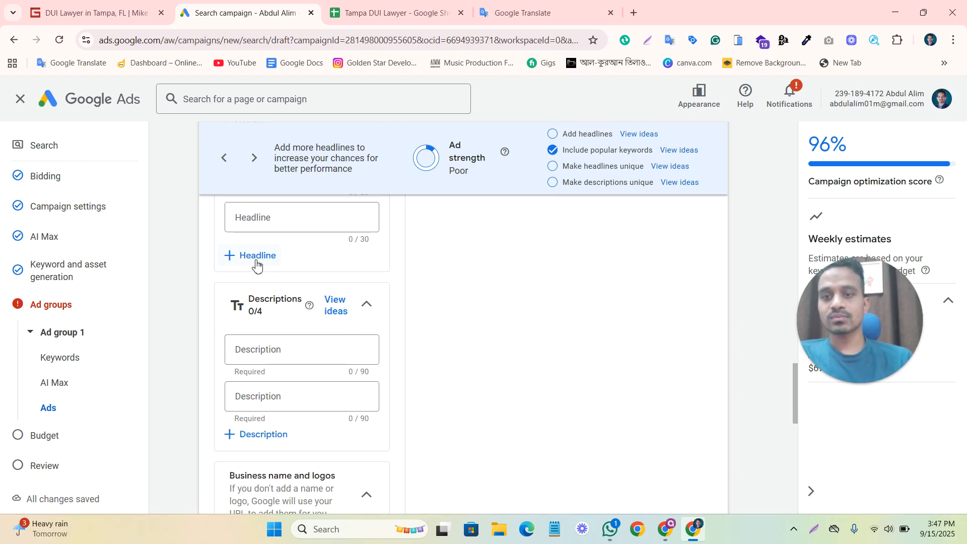
left_click(256, 255)
left_click(258, 309)
scroll(256, 339, "down", 1)
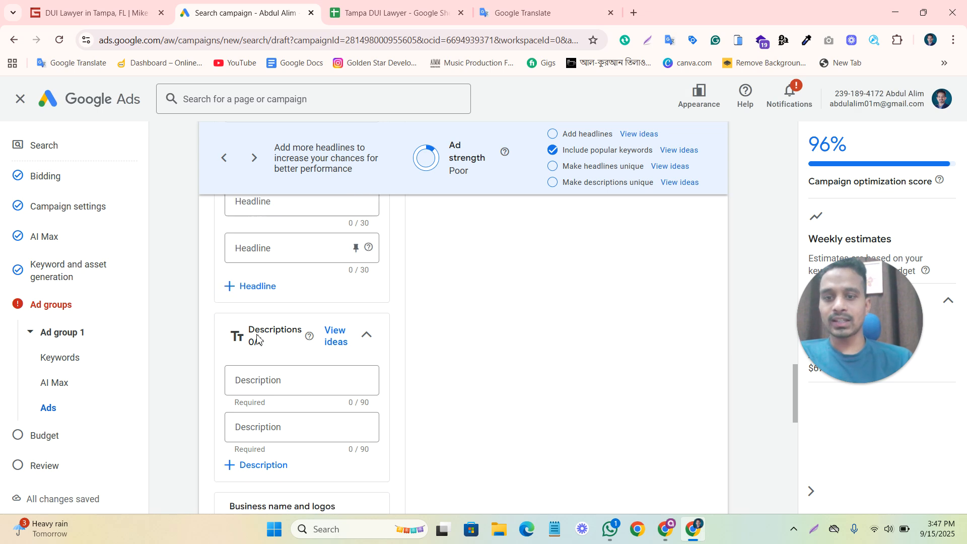
left_click(263, 287)
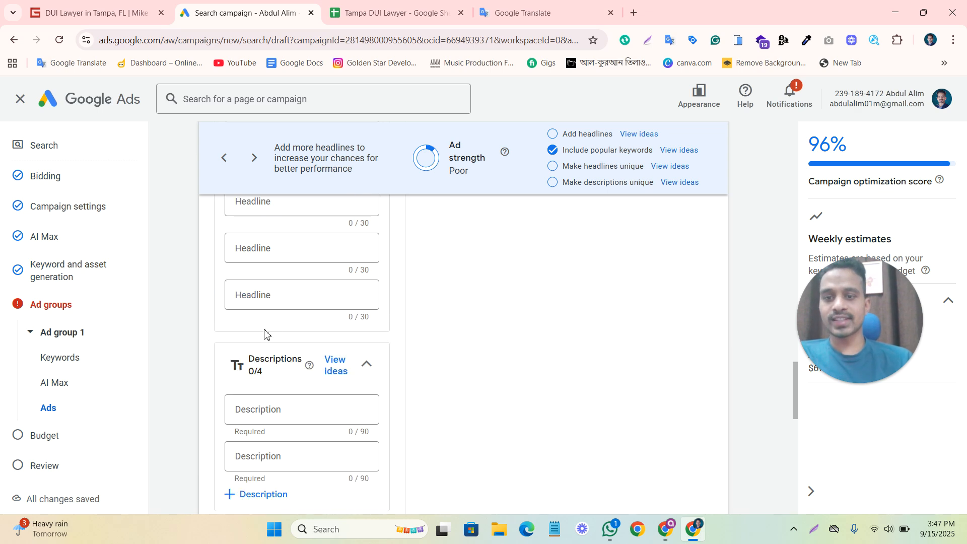
Add two more description fields so the ad has four.
scroll(296, 396, "down", 1)
left_click(293, 418)
scroll(302, 347, "down", 1)
left_click(270, 352)
scroll(453, 333, "up", 1)
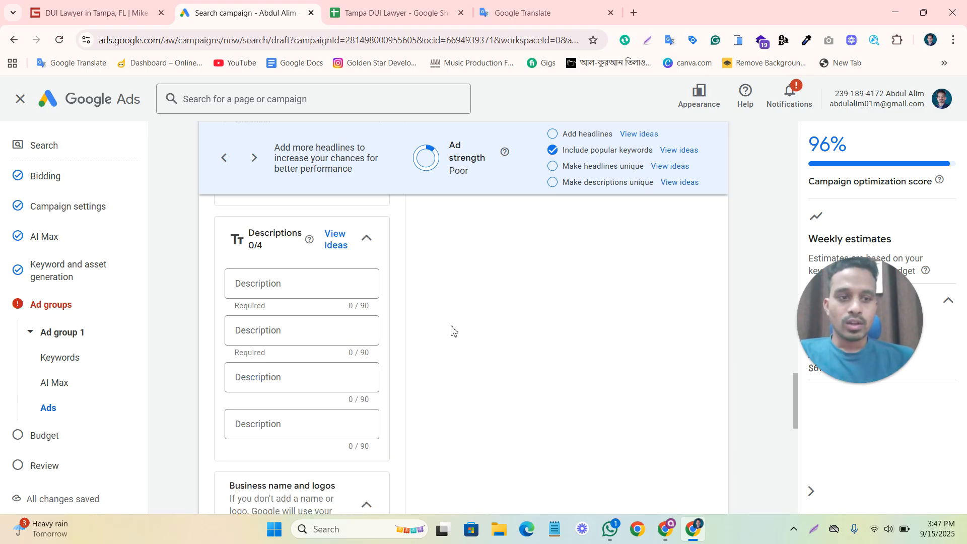
Review the ad's filled-in headlines, its descriptions and the ad strength rating.
scroll(453, 330, "up", 4)
scroll(453, 323, "up", 2)
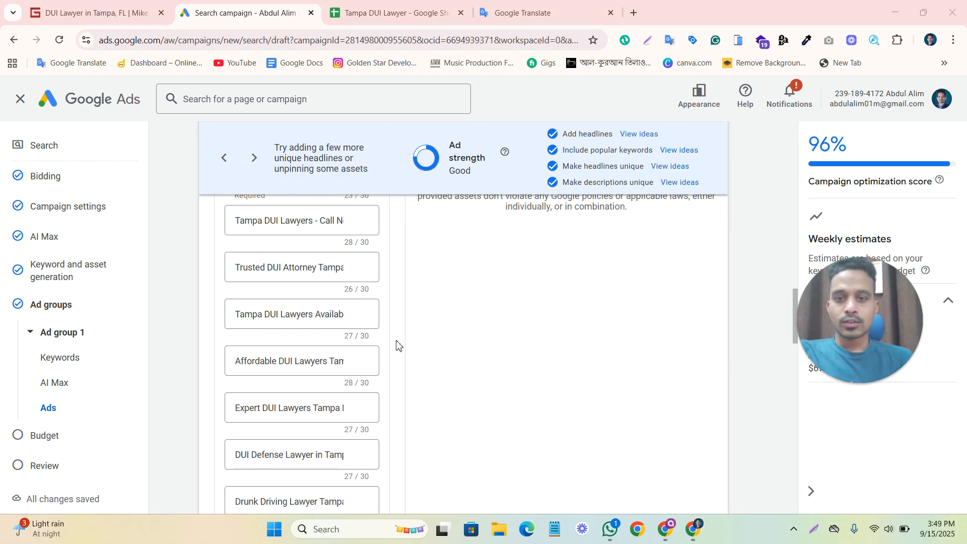
scroll(427, 335, "down", 9)
scroll(427, 335, "up", 10)
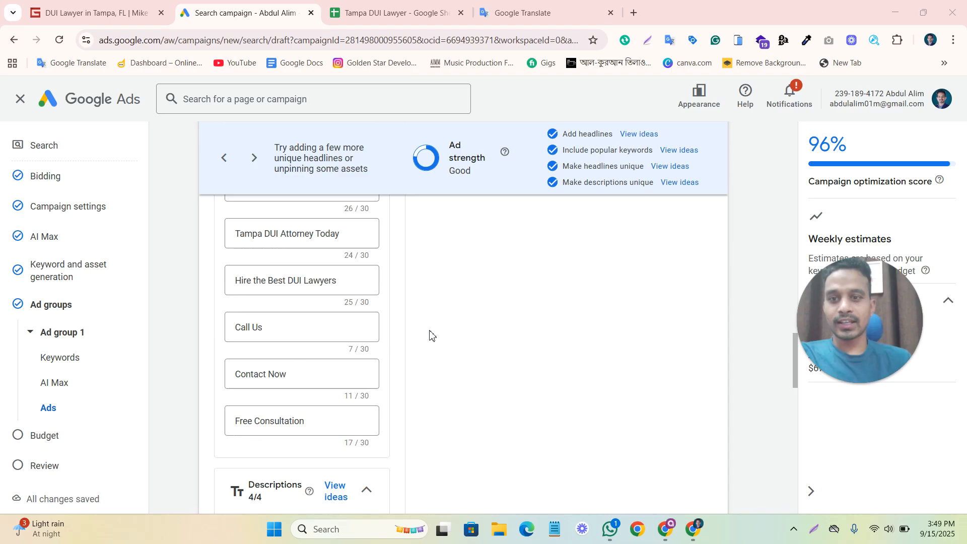
scroll(245, 429, "down", 11)
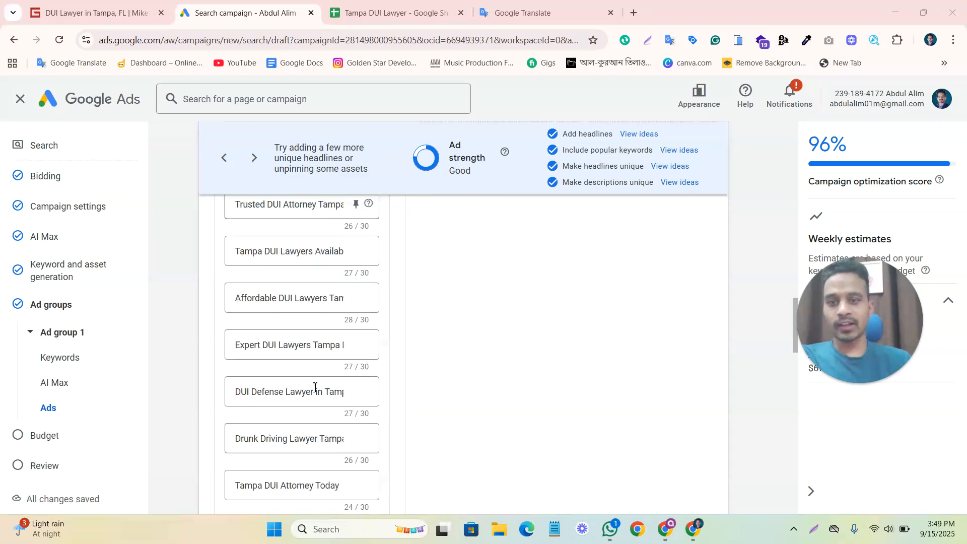
scroll(310, 343, "down", 2)
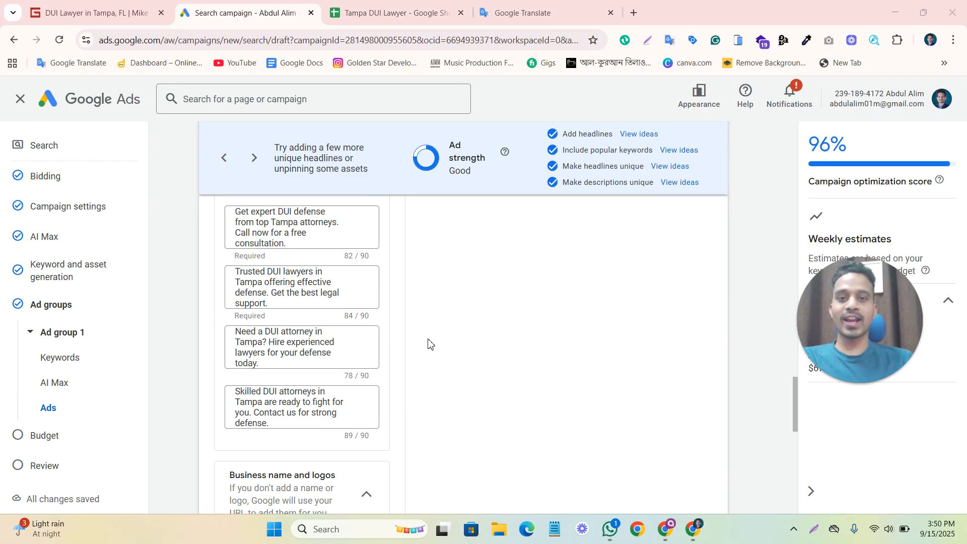
double_click(455, 170)
left_click(441, 285)
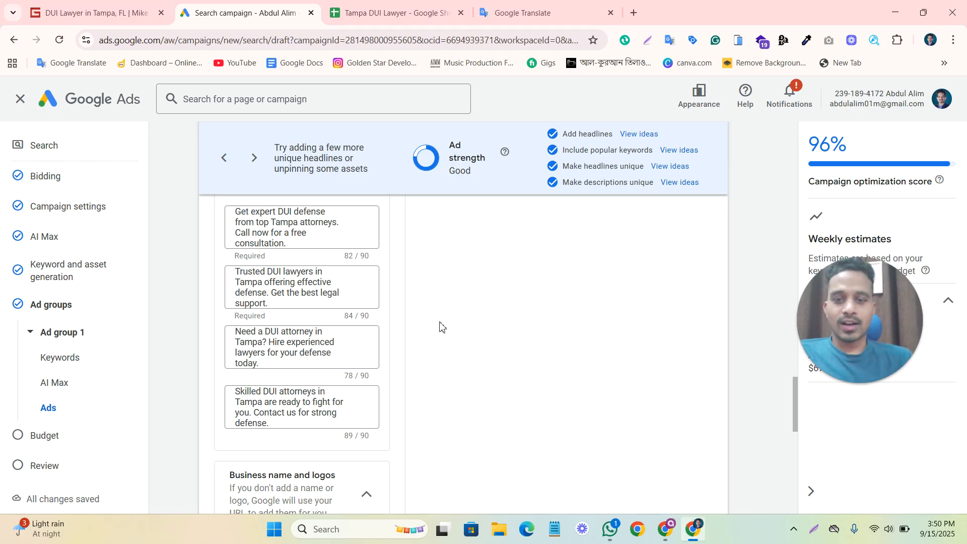
Check the headline list again, including the short call-to-action headlines Call Us, Contact Now and Free Consultation.
scroll(442, 330, "up", 10)
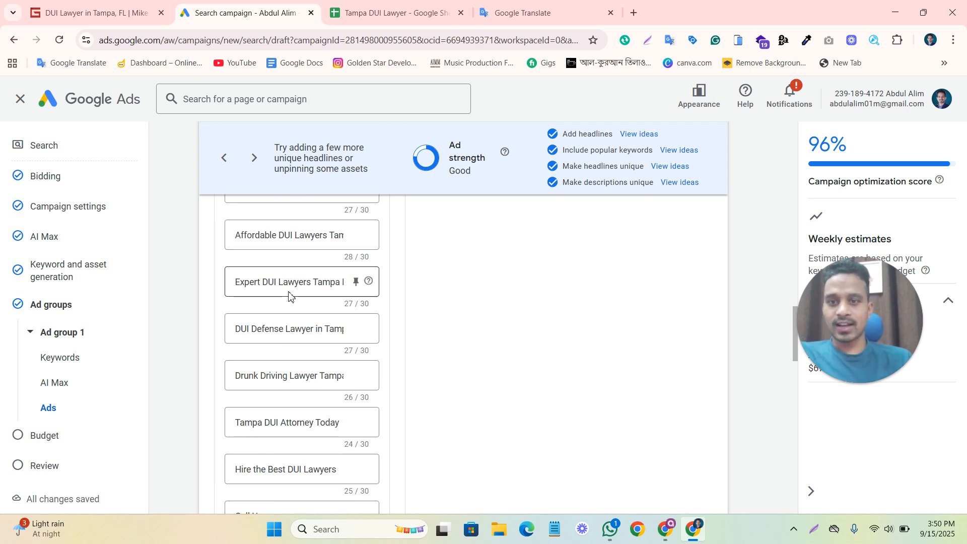
scroll(291, 296, "up", 2)
scroll(289, 297, "down", 5)
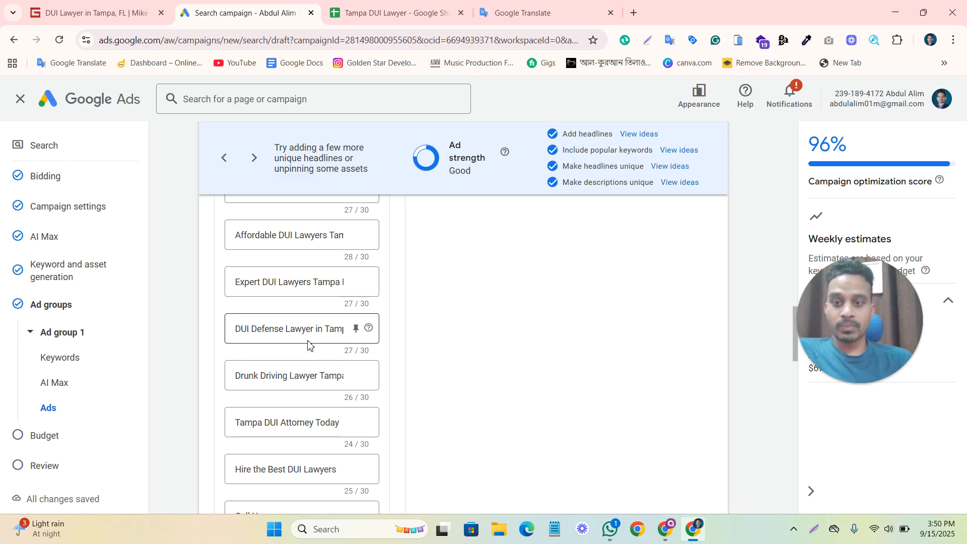
scroll(308, 355, "down", 3)
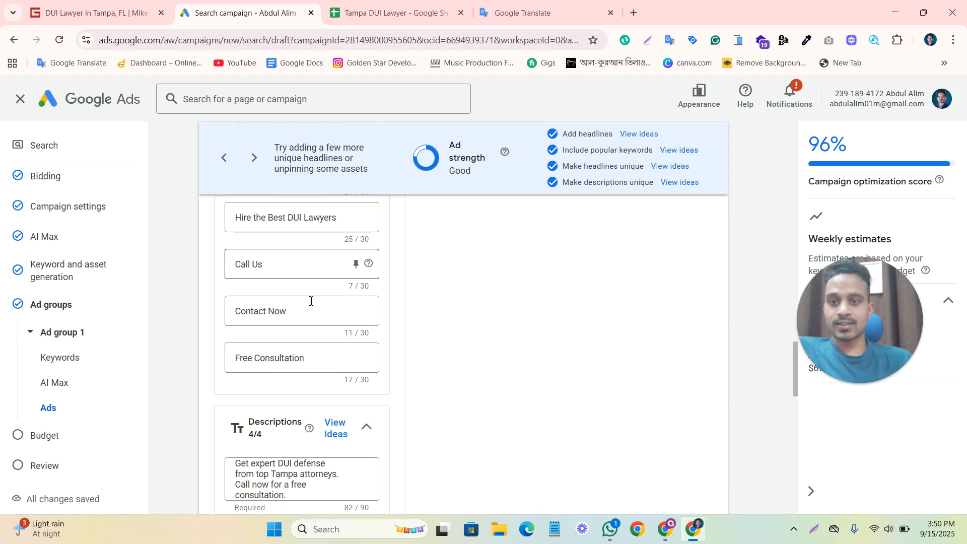
left_click(313, 311)
left_click(283, 357)
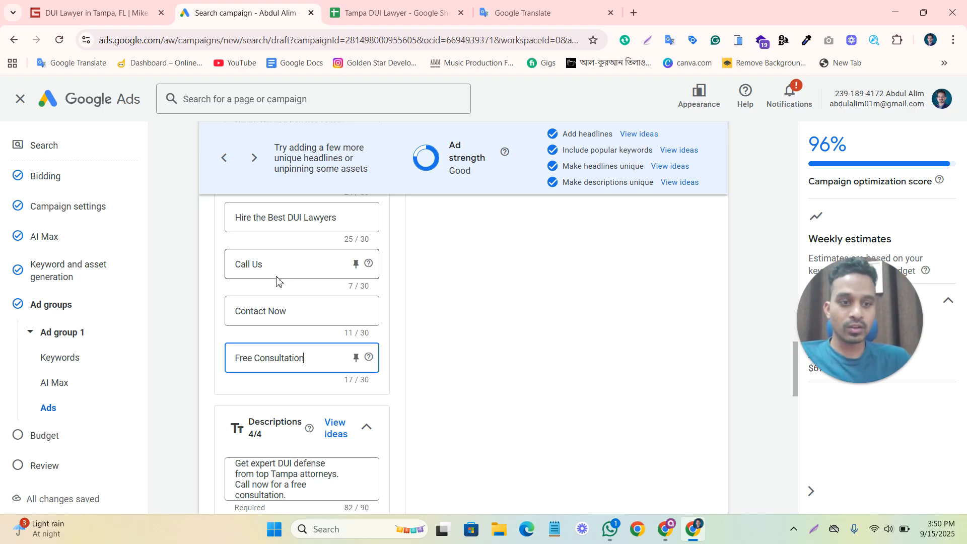
left_click(452, 308)
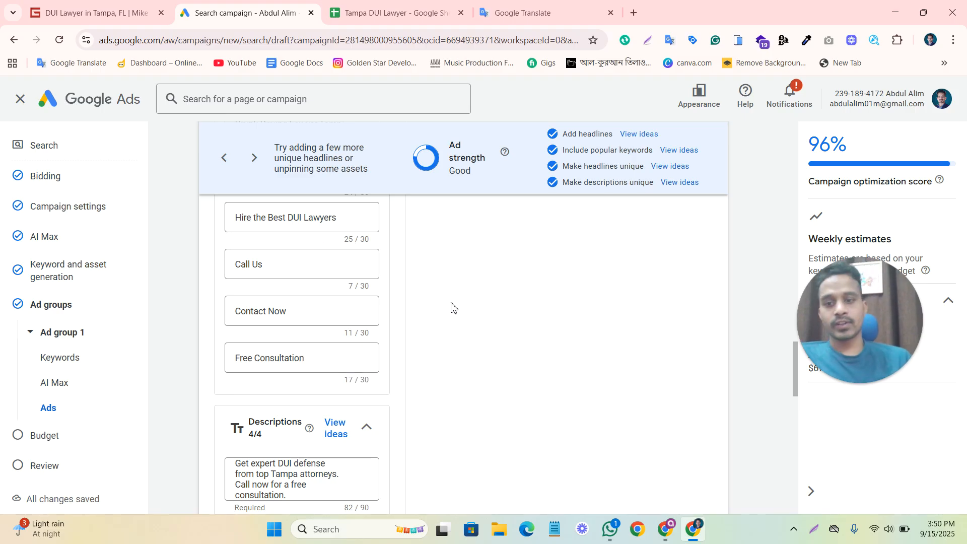
Read through the ad's four descriptions and check the business name and sitelink sections below them.
scroll(422, 314, "down", 2)
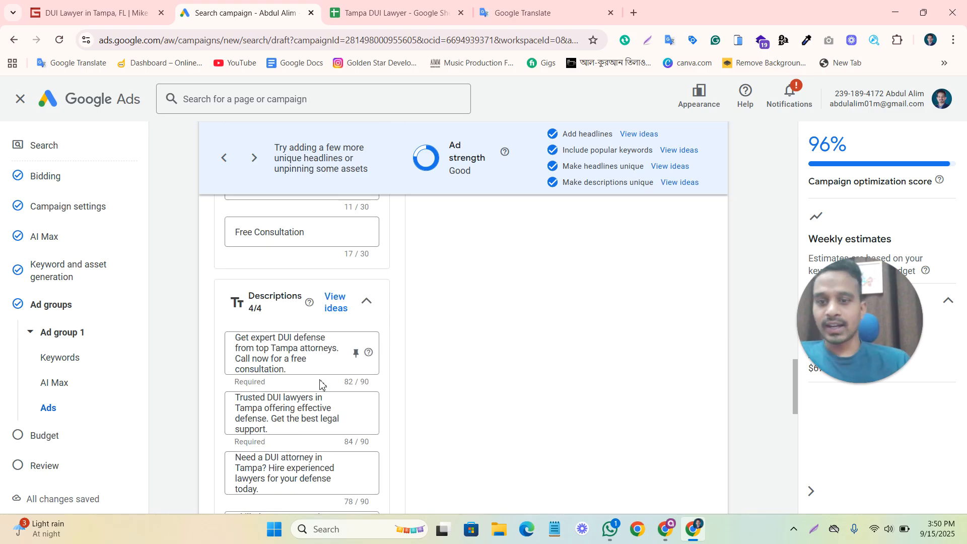
left_click(320, 367)
scroll(297, 318, "down", 1)
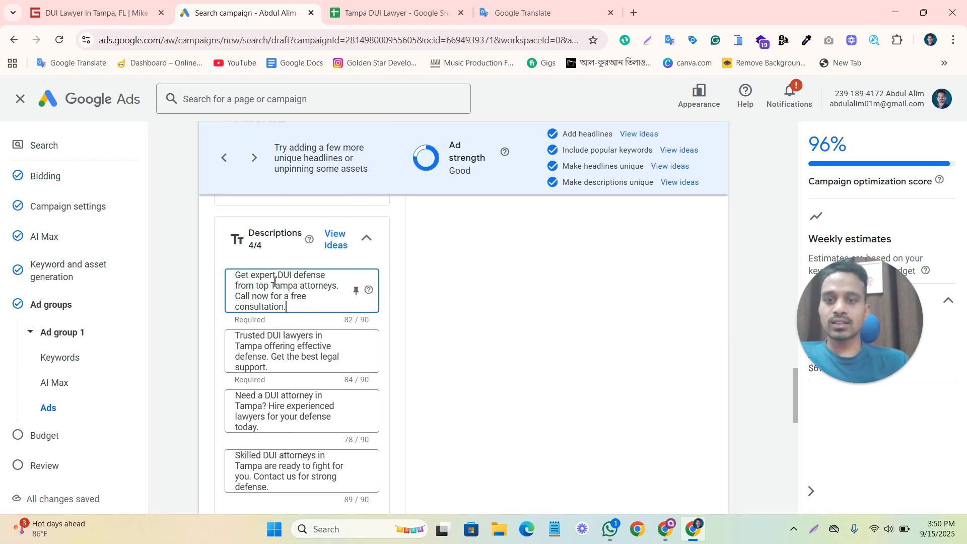
left_click(254, 348)
left_click(309, 416)
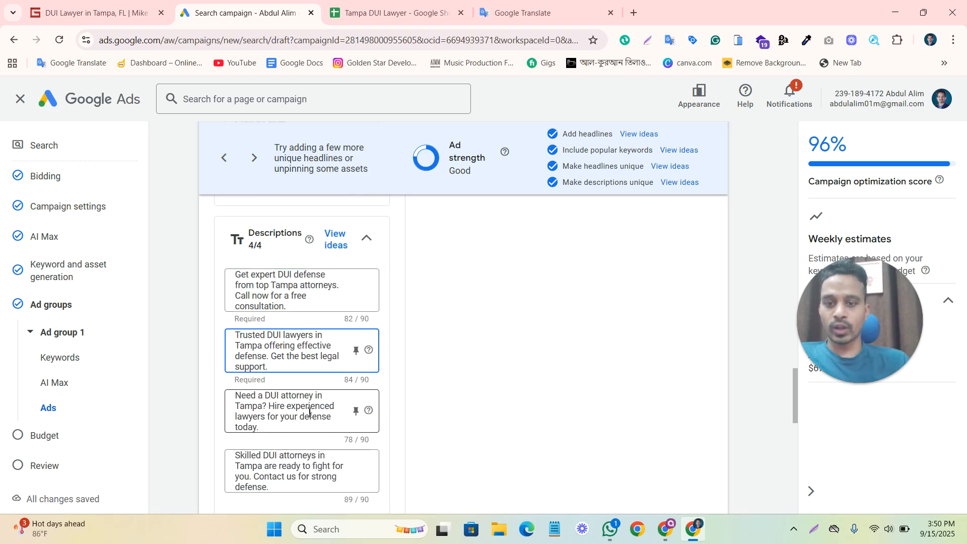
scroll(297, 433, "down", 1)
left_click(295, 418)
scroll(504, 380, "down", 3)
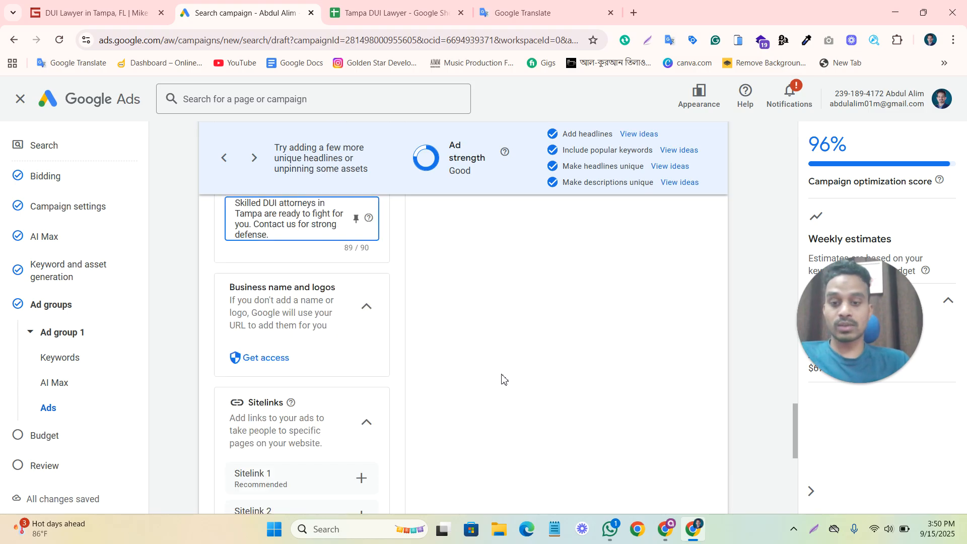
Save the ad group with its ad and proceed to the campaign's budget settings.
scroll(502, 375, "up", 9)
scroll(502, 375, "down", 15)
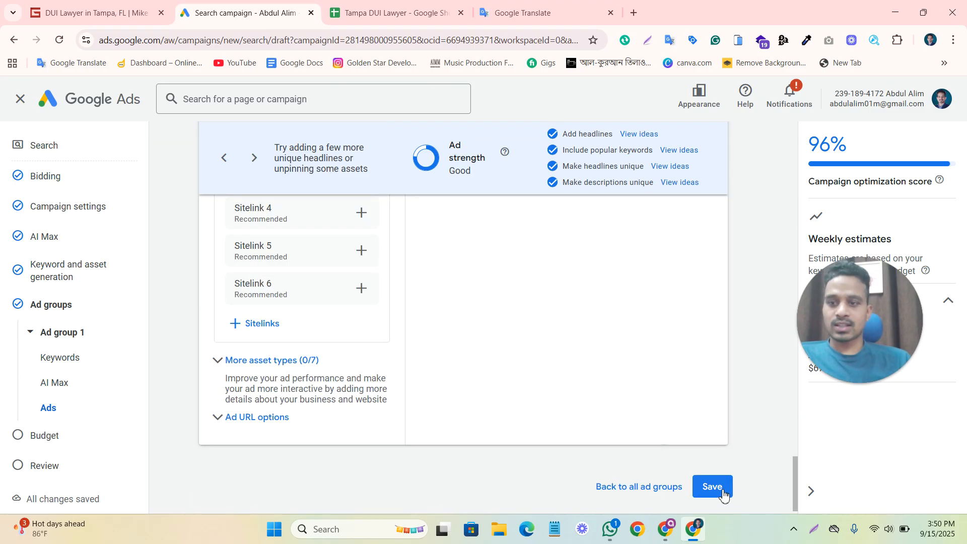
left_click(712, 487)
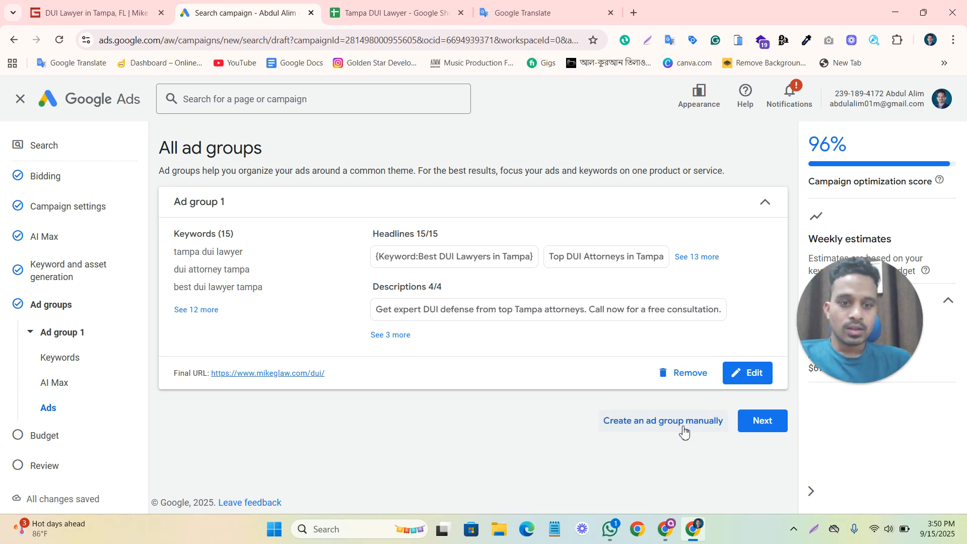
left_click(771, 428)
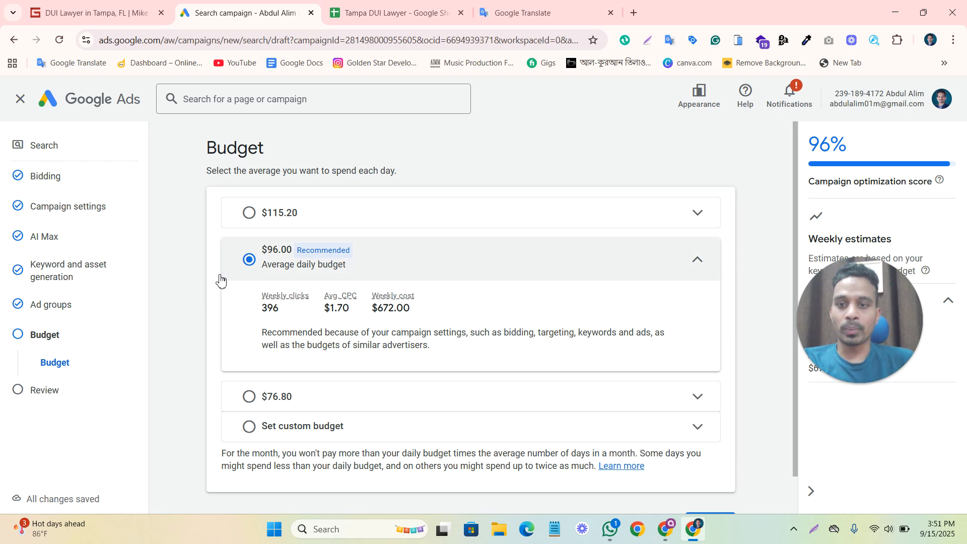
Accept the recommended $96.00 average daily budget, proceed to the campaign review and complete the identity confirmation.
scroll(196, 265, "down", 1)
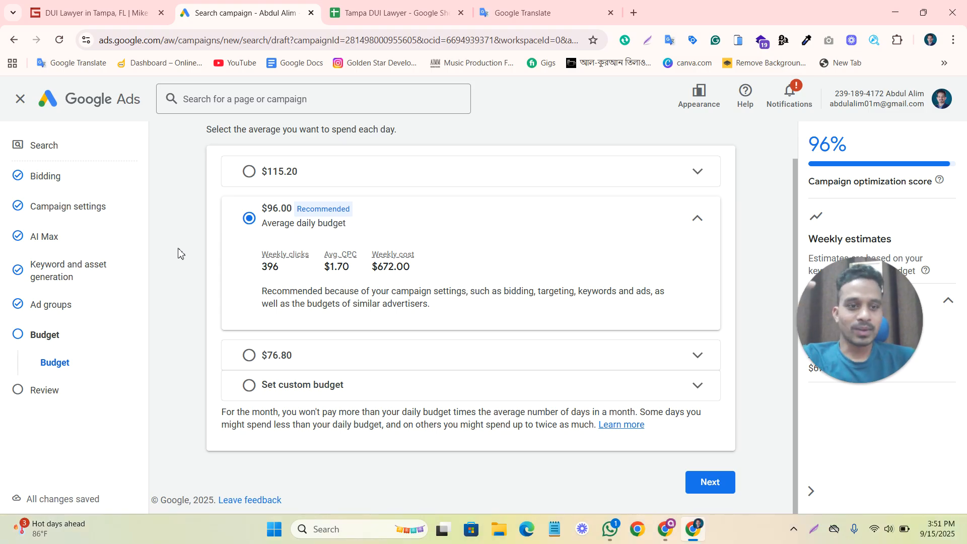
left_click(704, 486)
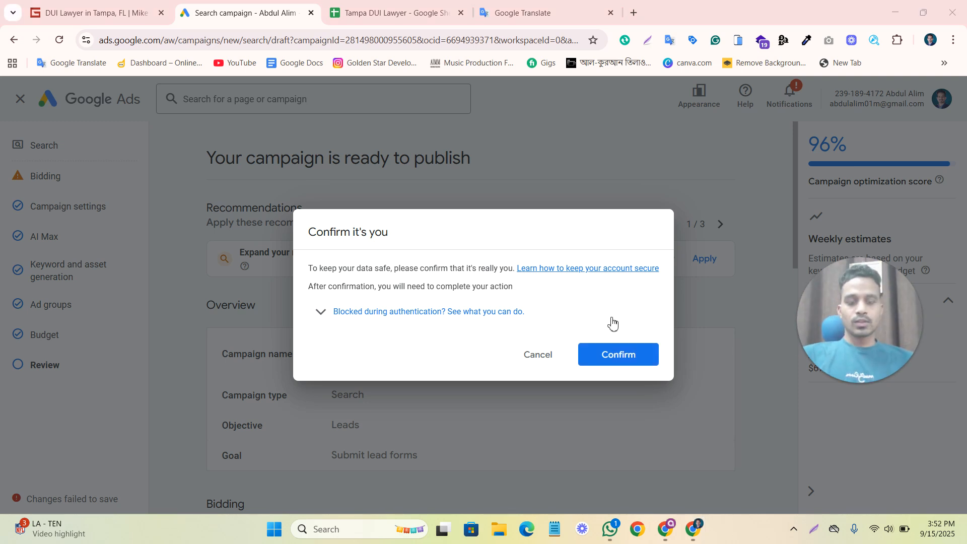
left_click(611, 319)
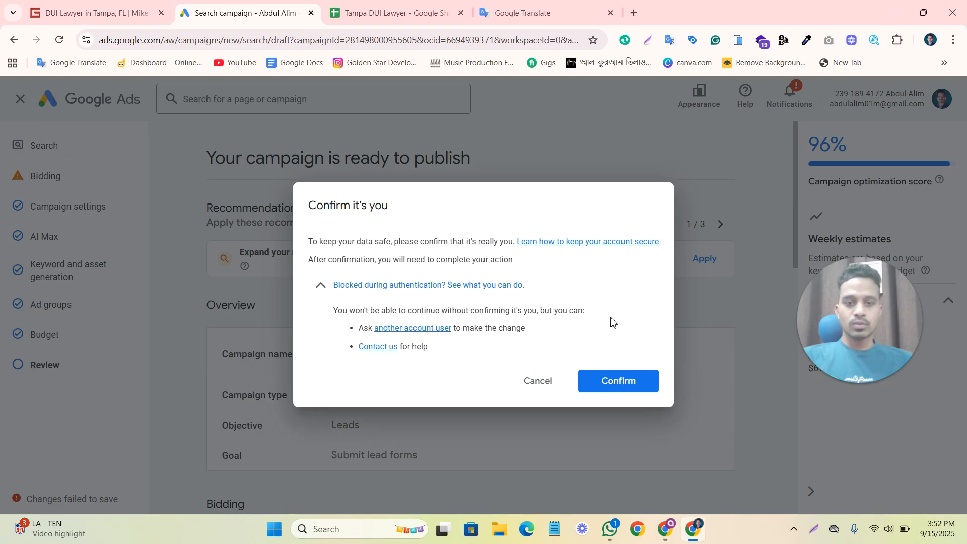
left_click(625, 383)
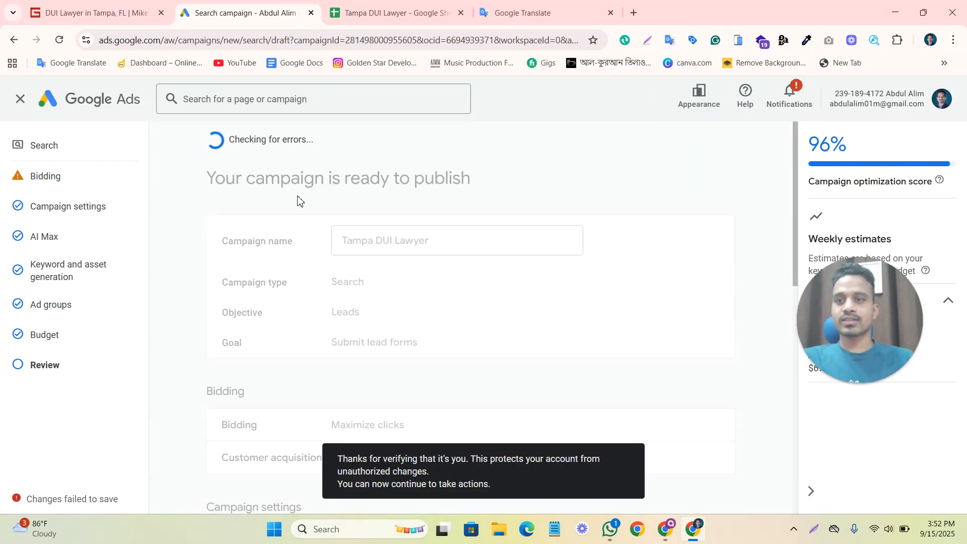
Examine the campaign summary, from name and bidding through campaign settings, AI Max, ad groups and budget.
scroll(529, 296, "down", 10)
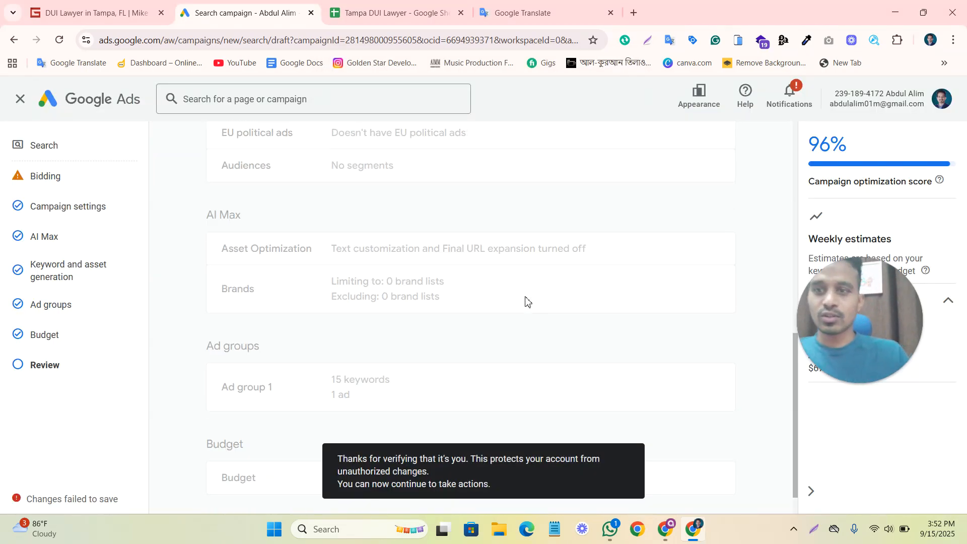
scroll(526, 302, "up", 10)
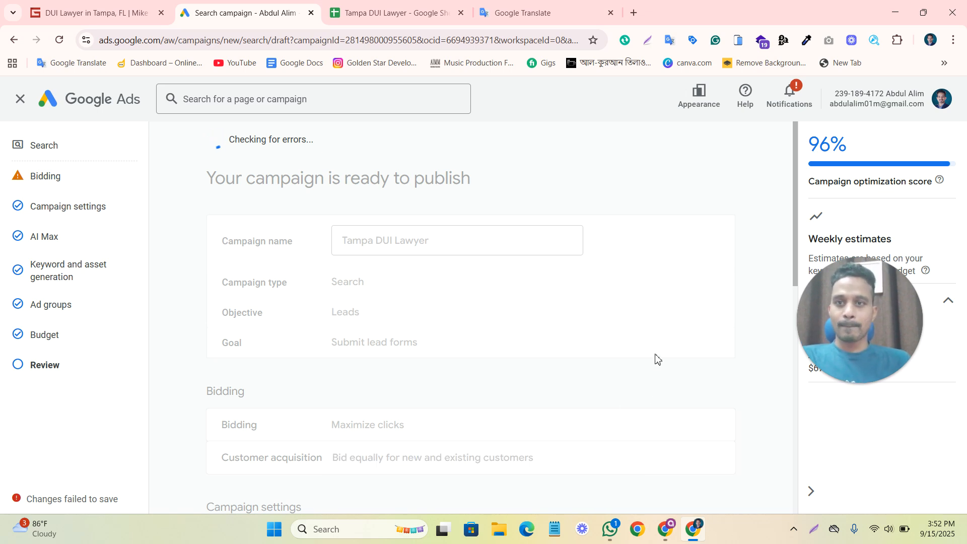
scroll(480, 272, "down", 10)
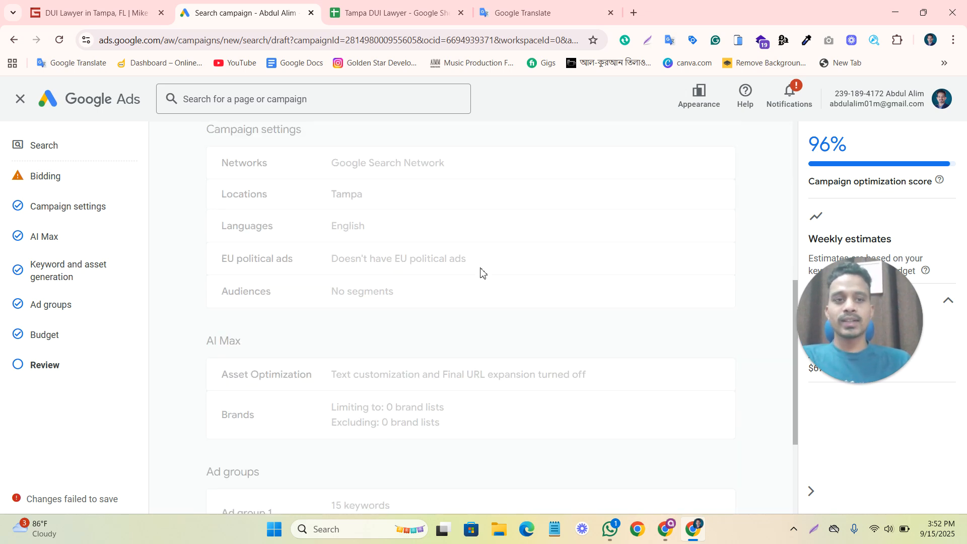
scroll(648, 441, "up", 10)
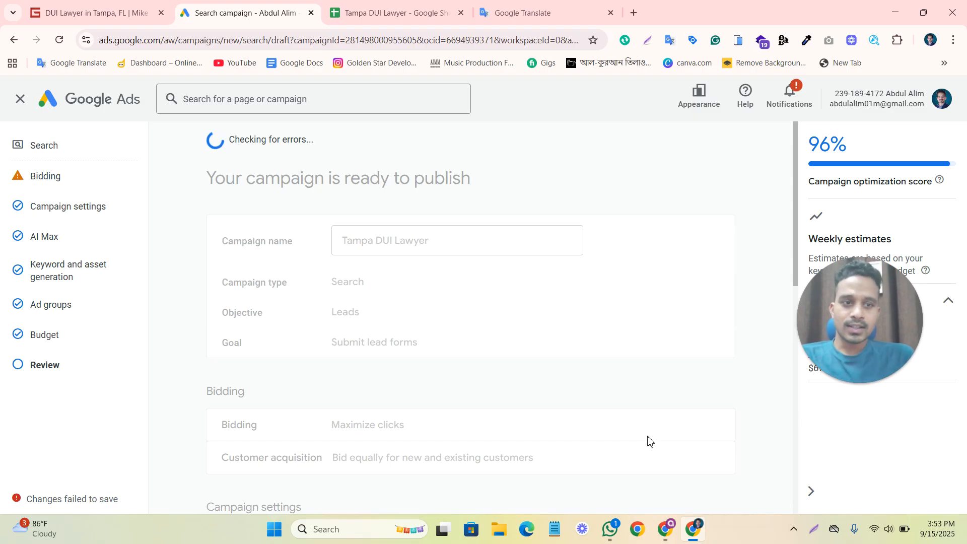
left_click_drag(915, 342, 391, 317)
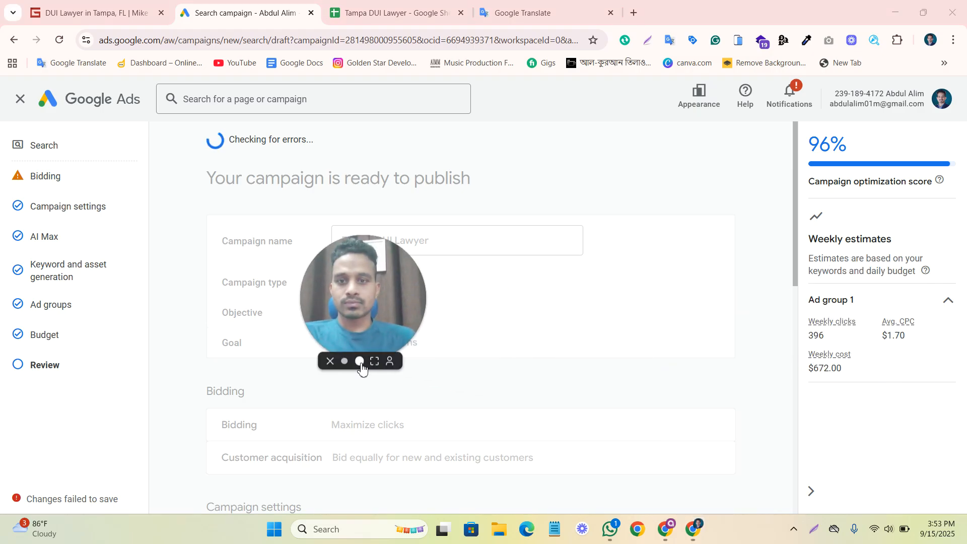
left_click(359, 361)
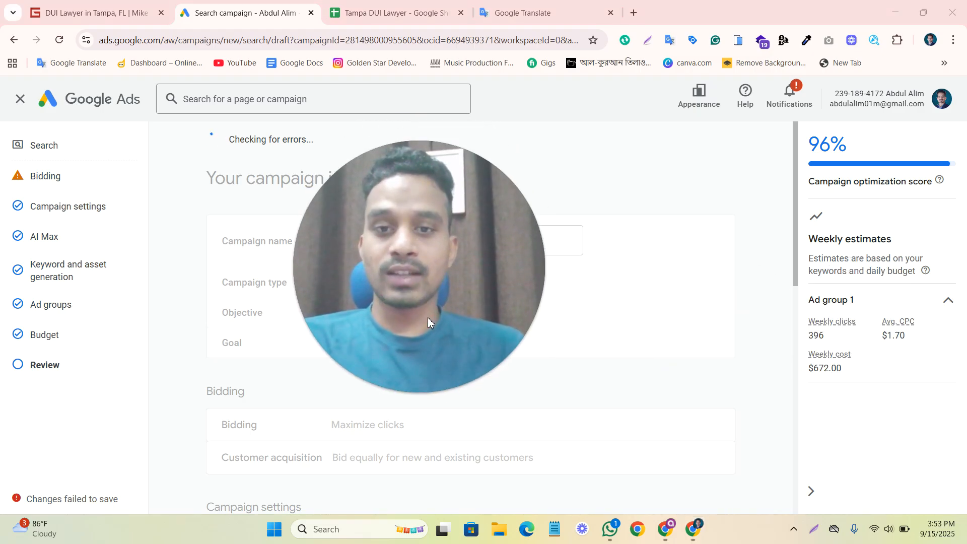